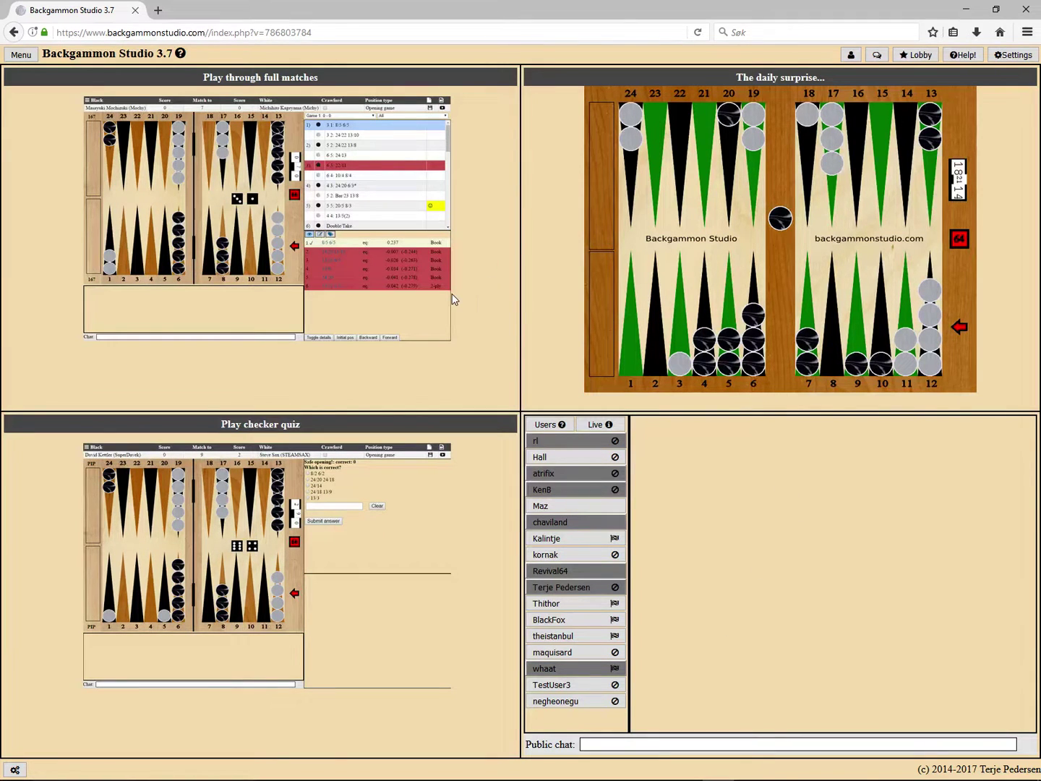
- Open the 23-point Monte Carlo WC match dated 2004-03-27 from the full matches and bring up its Actions window
click(215, 232)
click(525, 386)
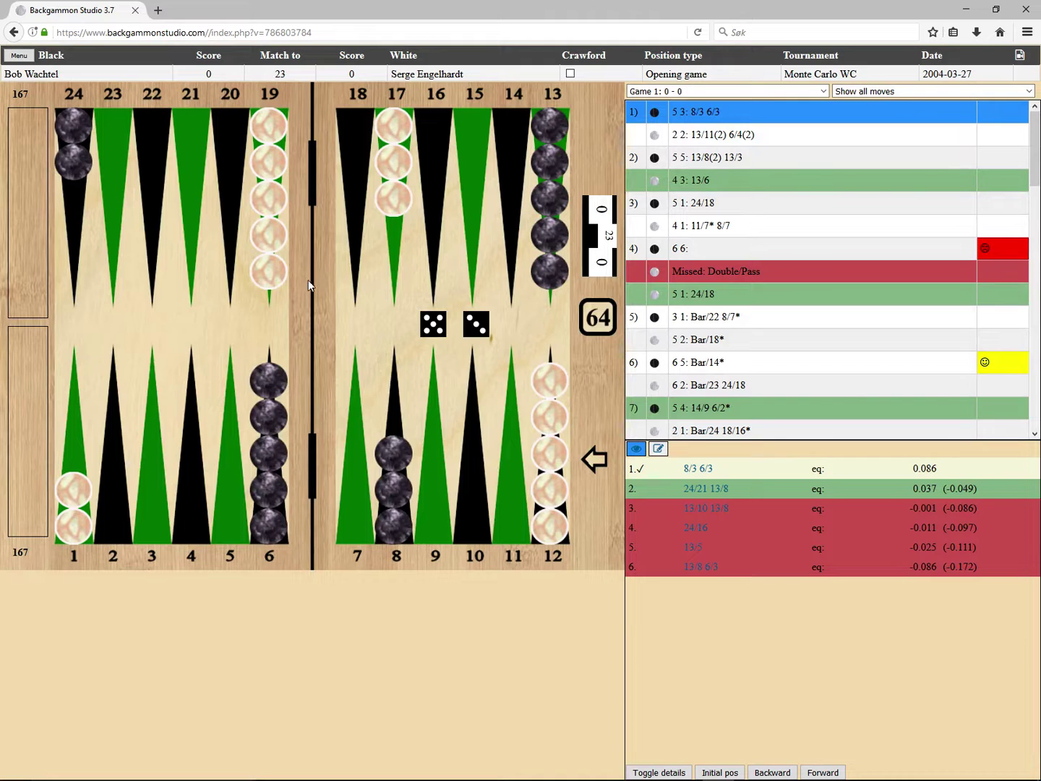
click(18, 55)
click(35, 95)
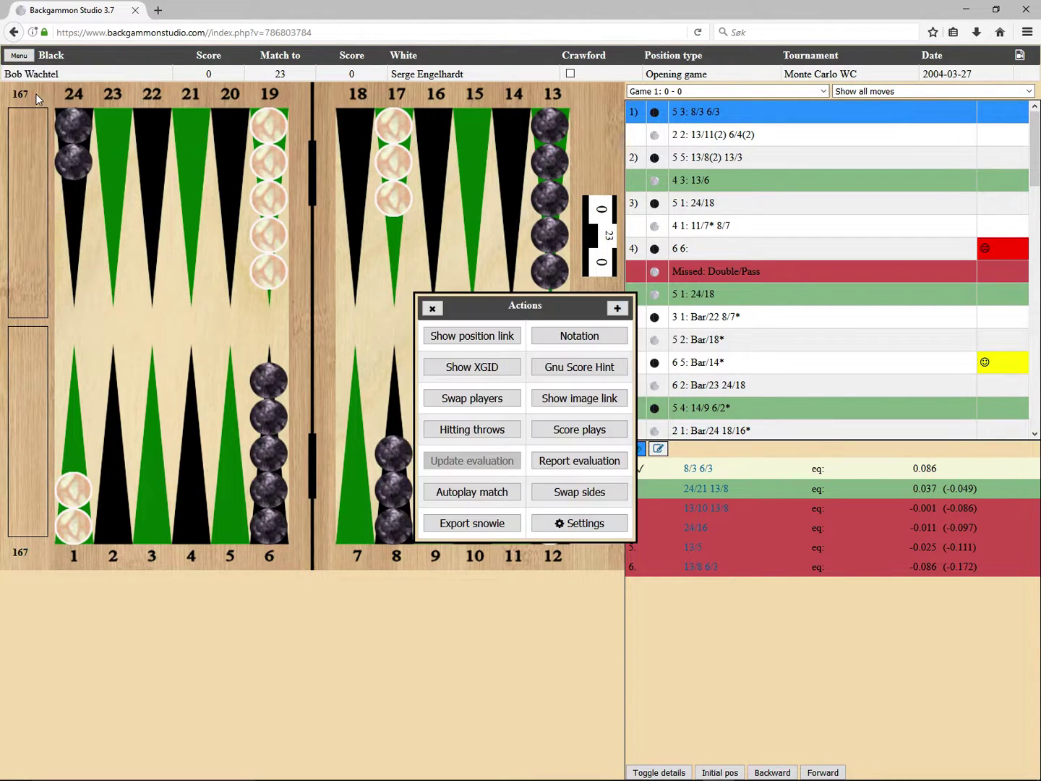
- Show the GNU score hint for the opening 5-3 roll and place the hint and Actions windows clear of the board
click(581, 370)
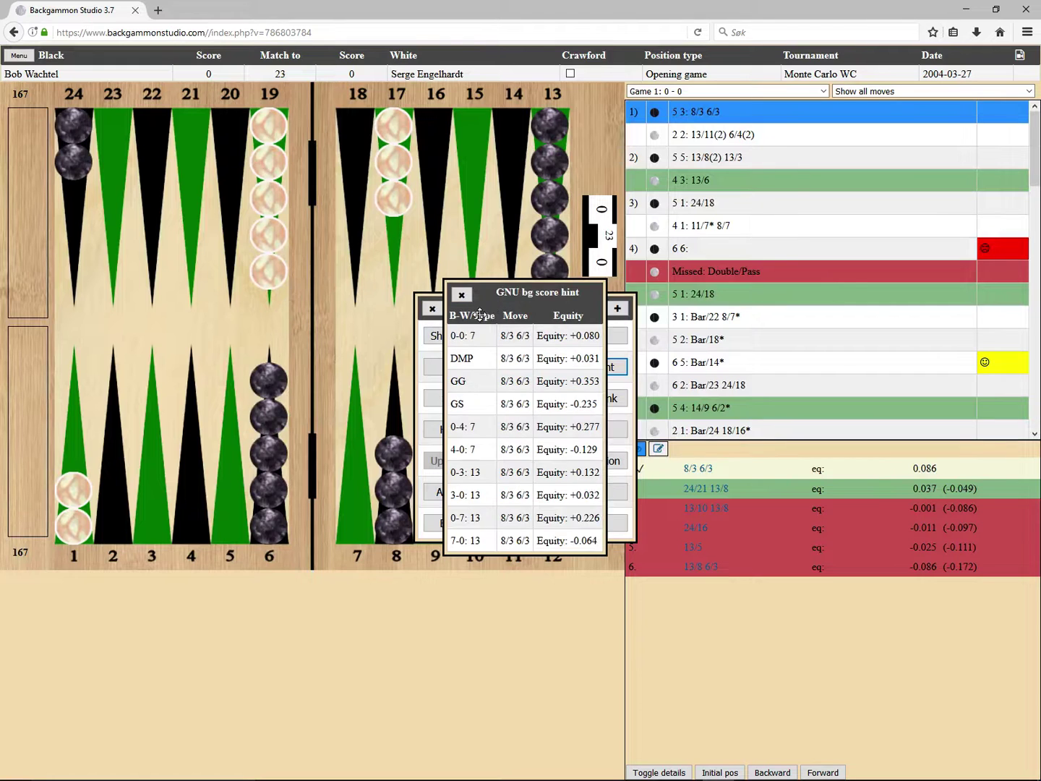
drag(491, 298, 697, 236)
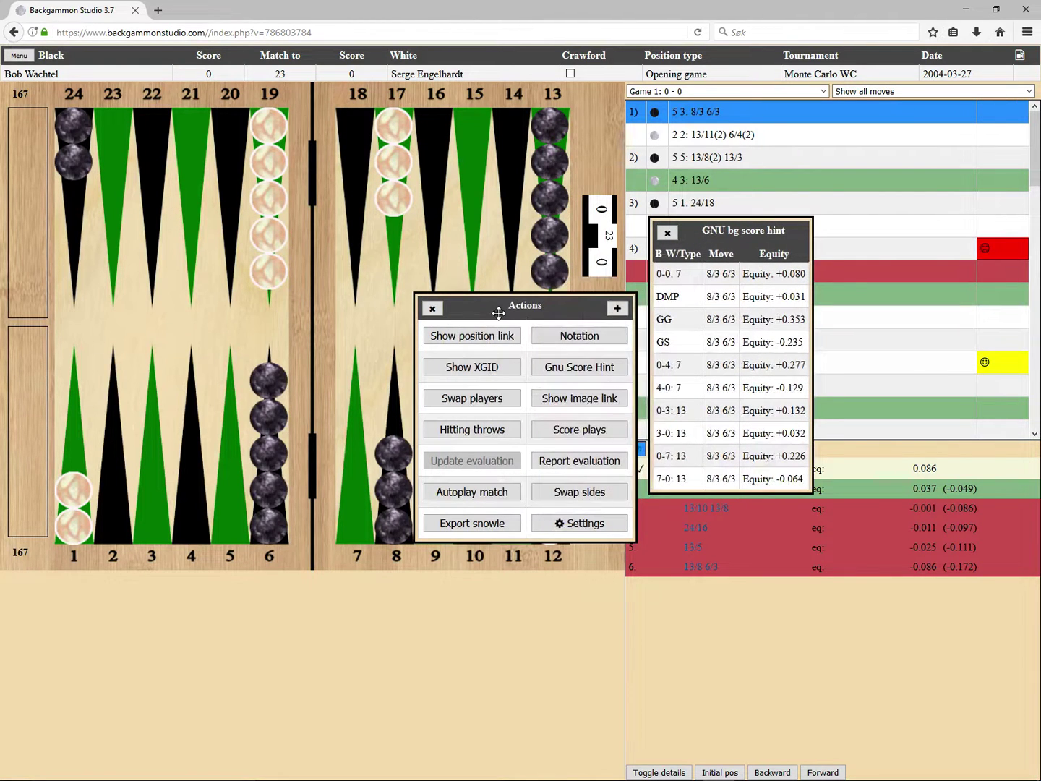
drag(498, 313, 901, 484)
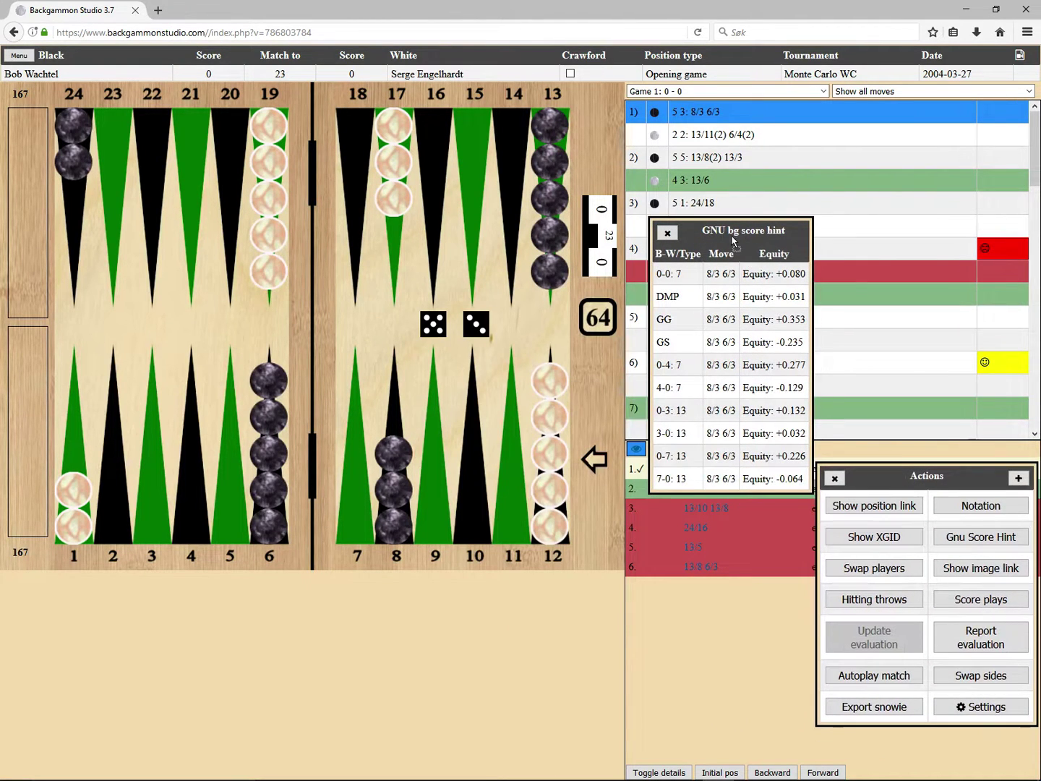
drag(734, 239, 707, 228)
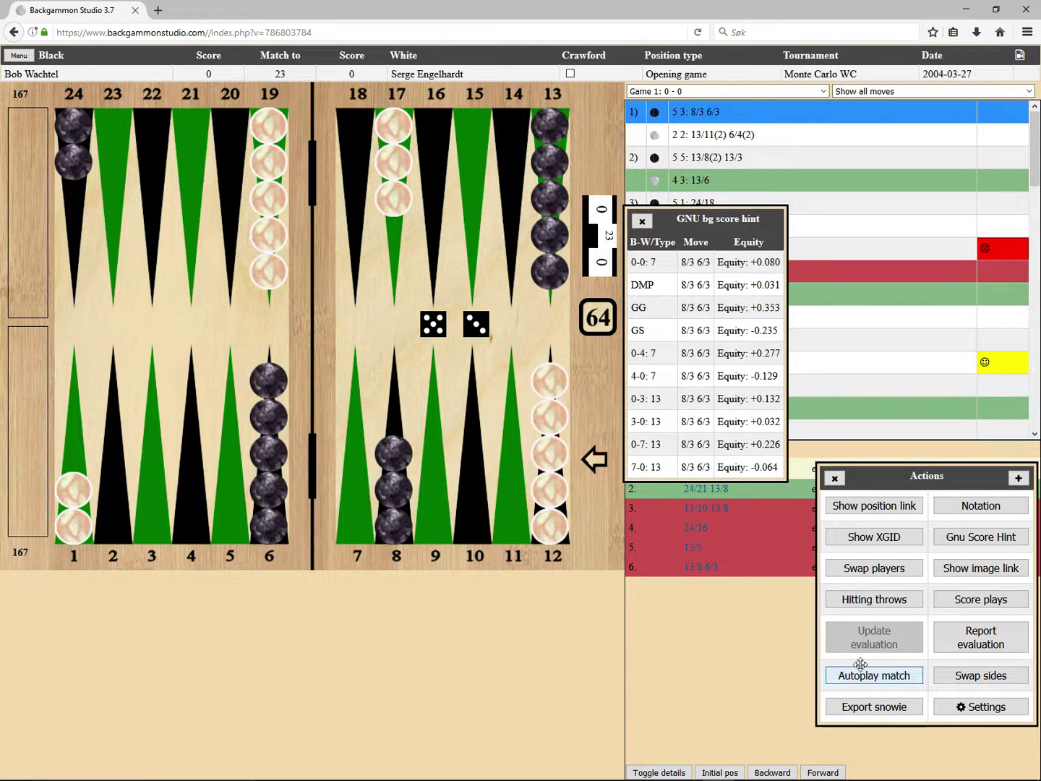
- Bring up the Edit actions window and its dice picker, placing both away from the checkers
click(18, 55)
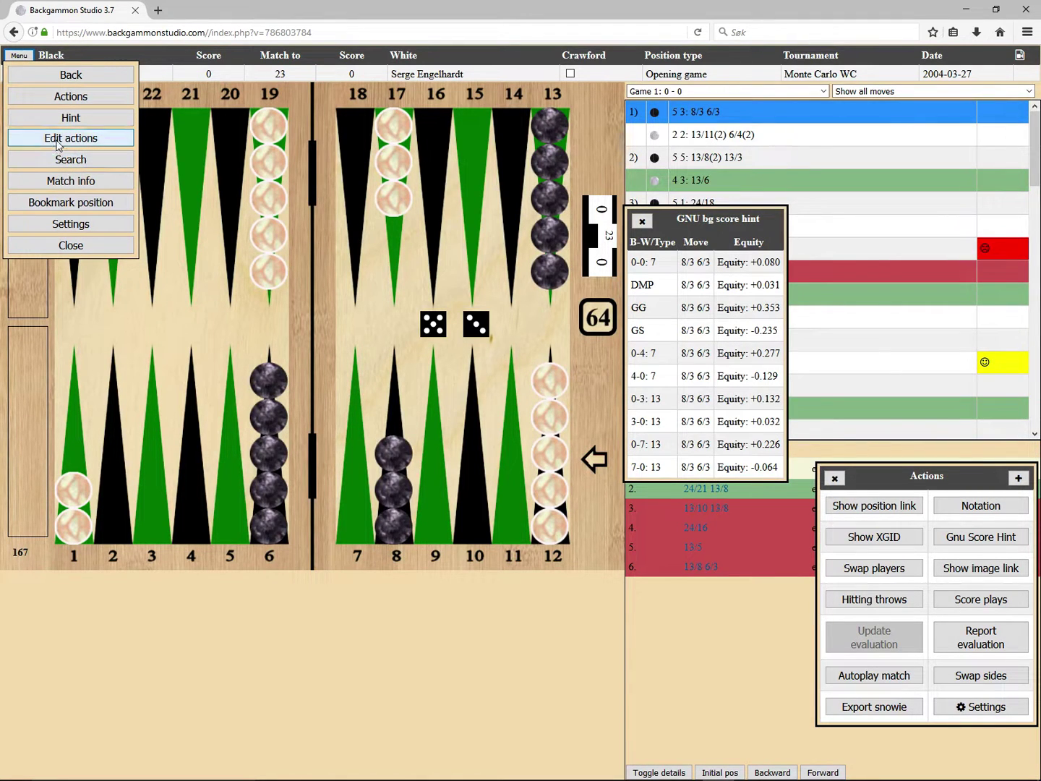
click(58, 142)
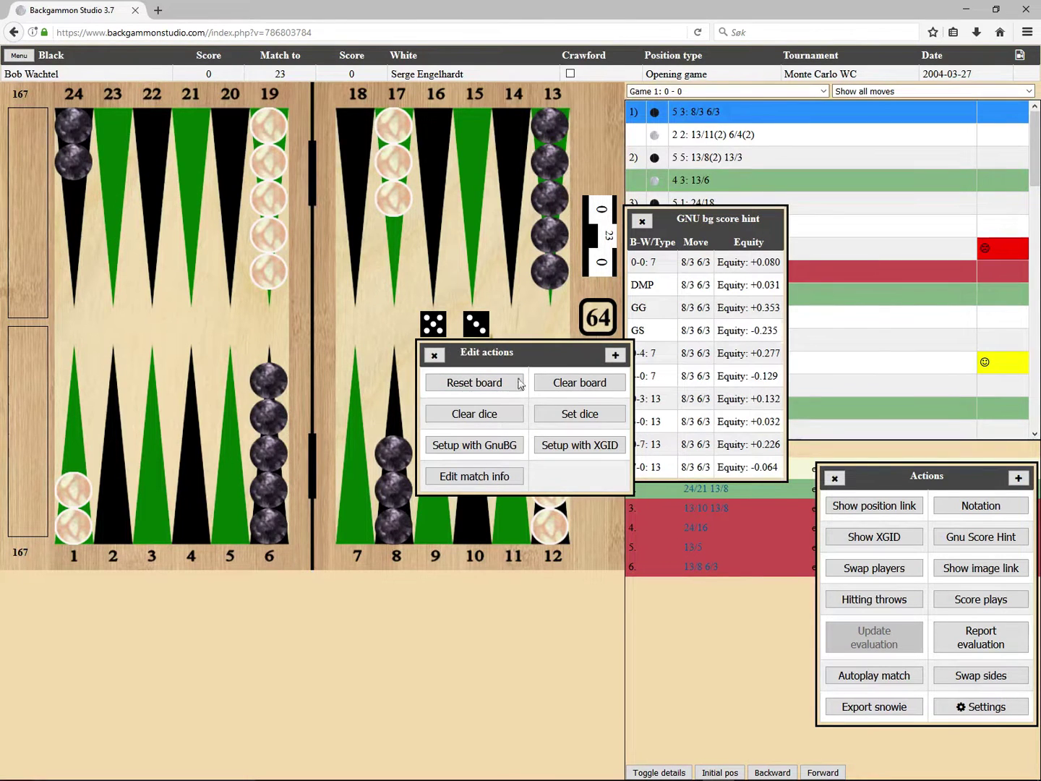
click(581, 414)
drag(496, 356, 566, 454)
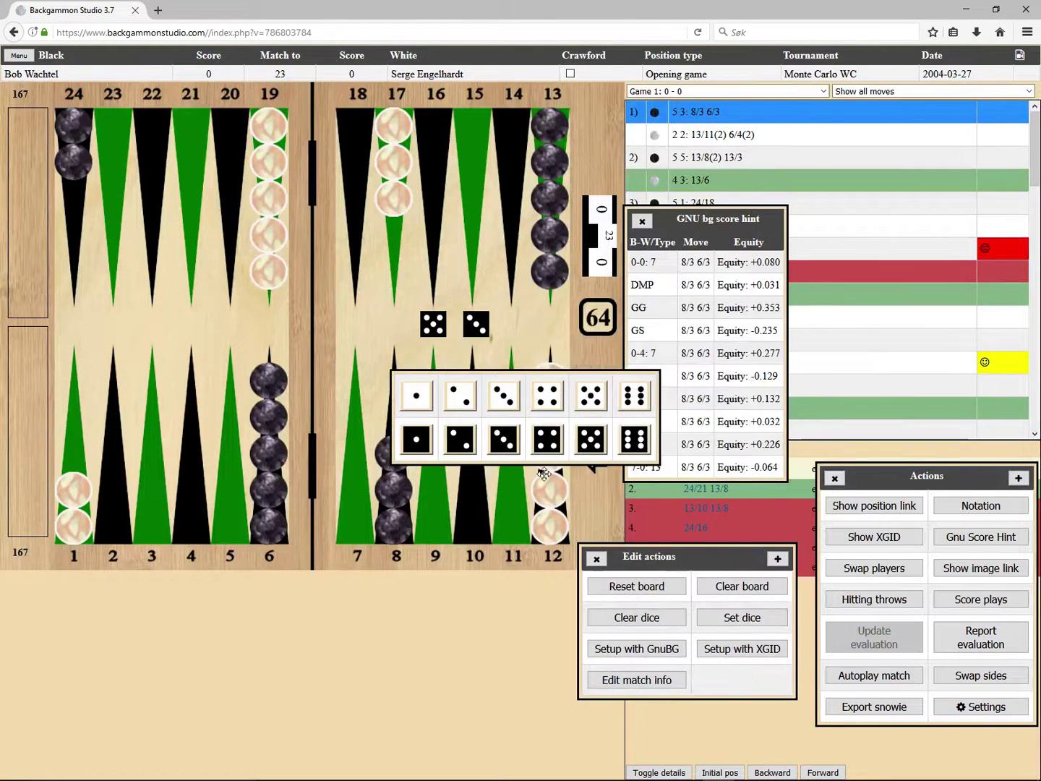
drag(530, 372, 397, 576)
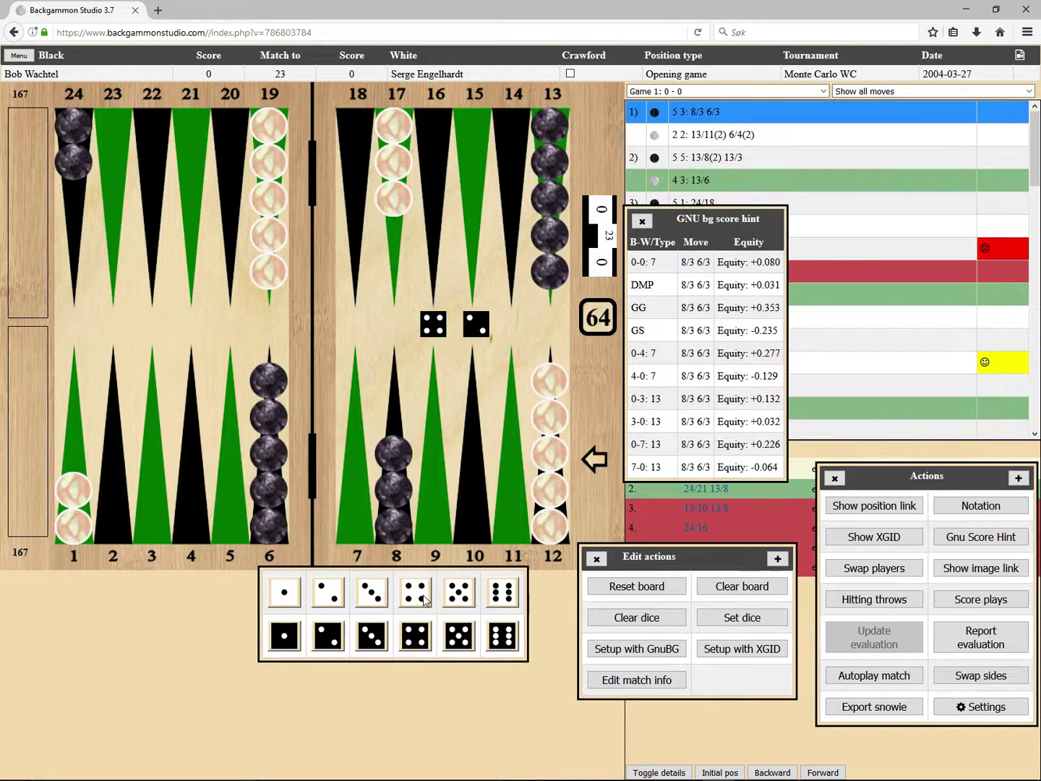
- Clear the dice, set Black's roll to 3-4, and check the GNU score hint for that roll
click(629, 622)
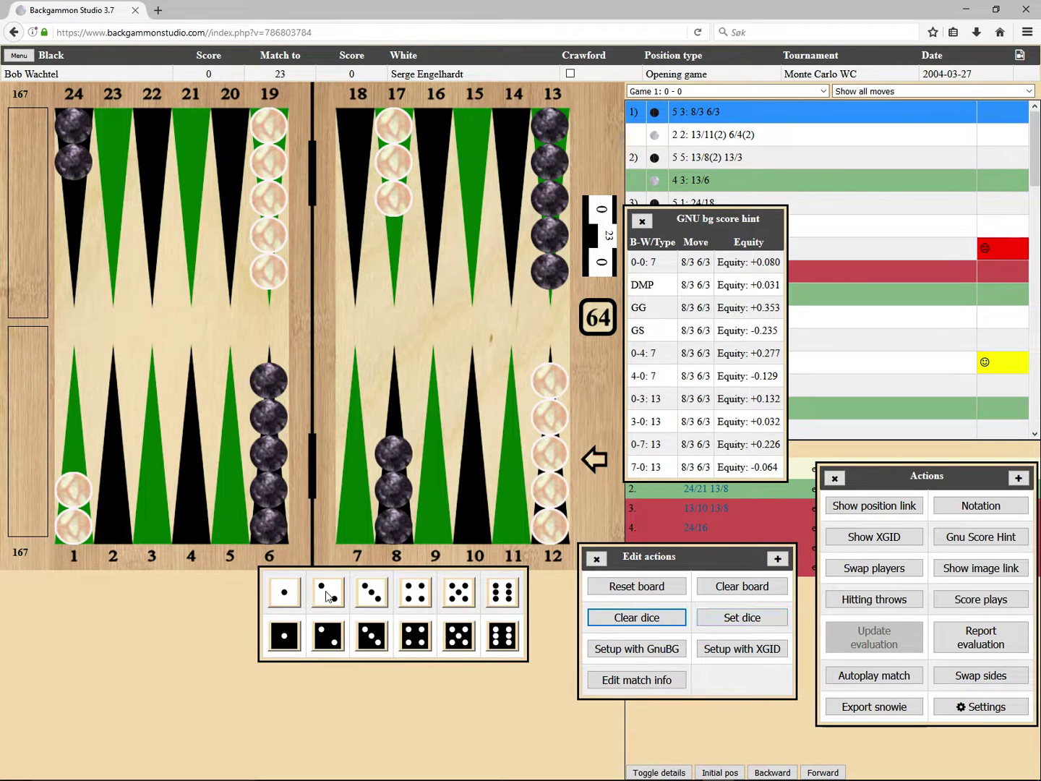
click(384, 647)
click(629, 618)
click(384, 602)
click(384, 602)
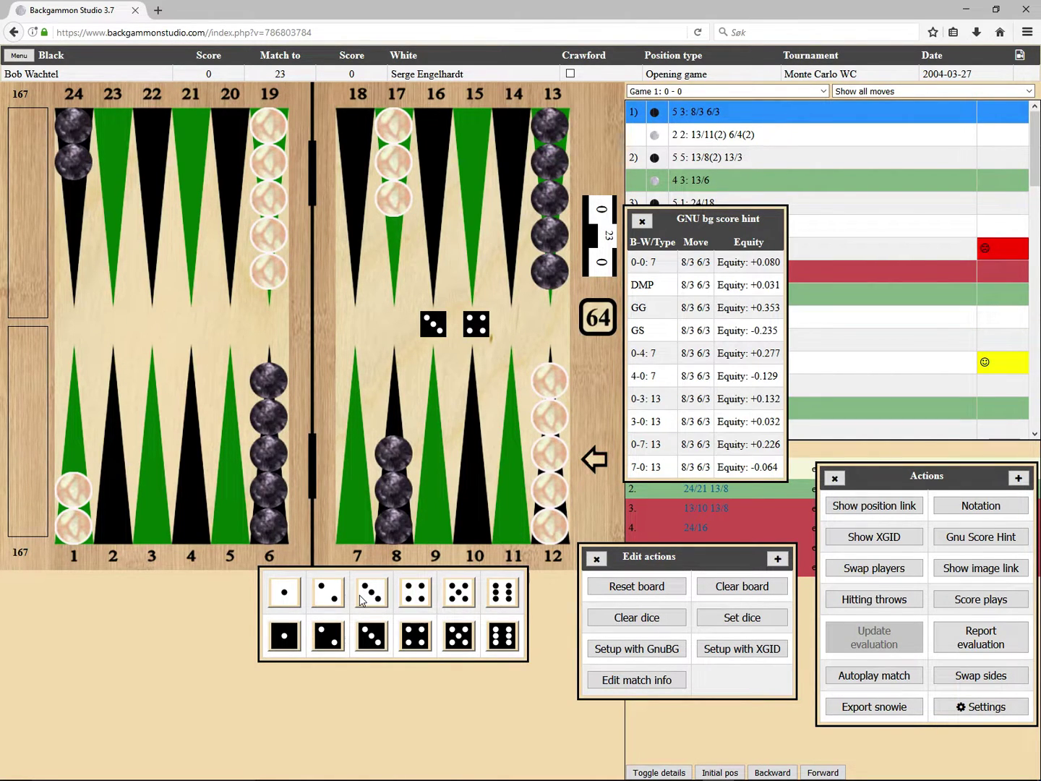
drag(362, 575, 365, 599)
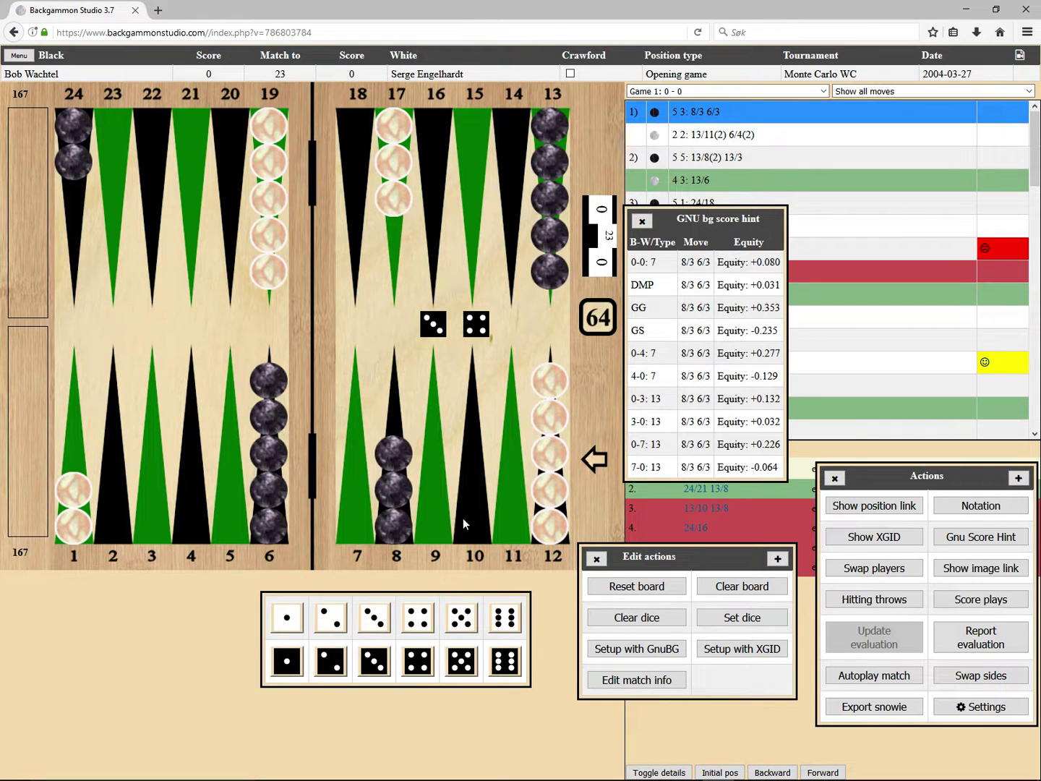
click(974, 544)
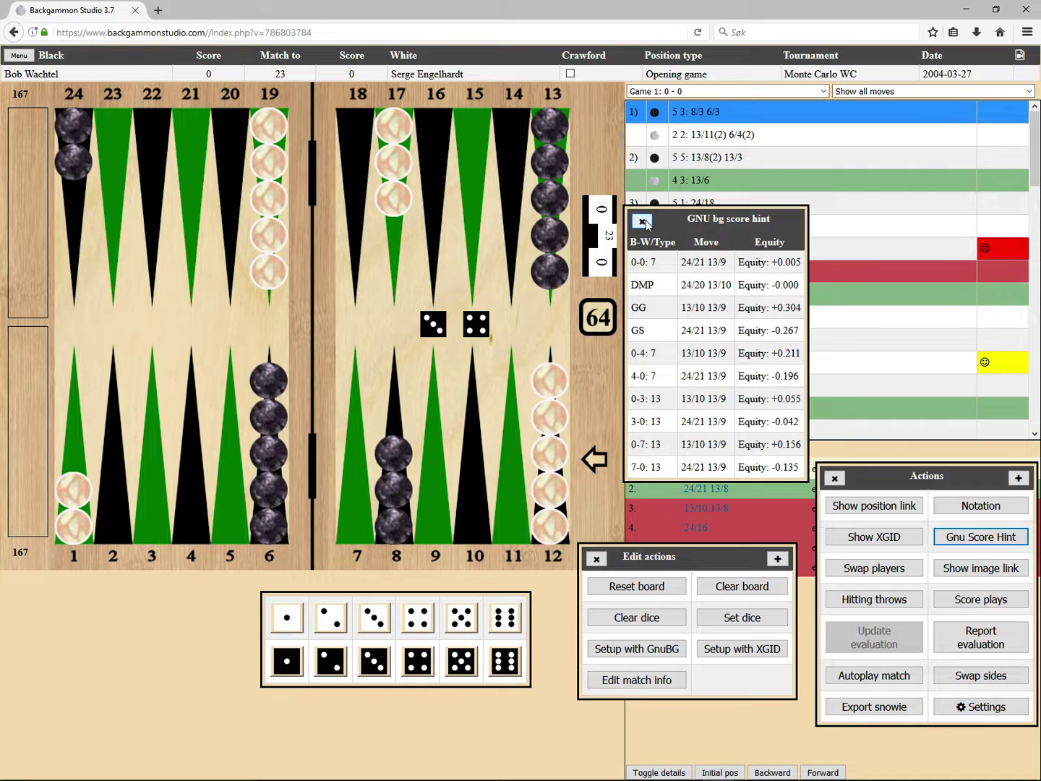
click(644, 222)
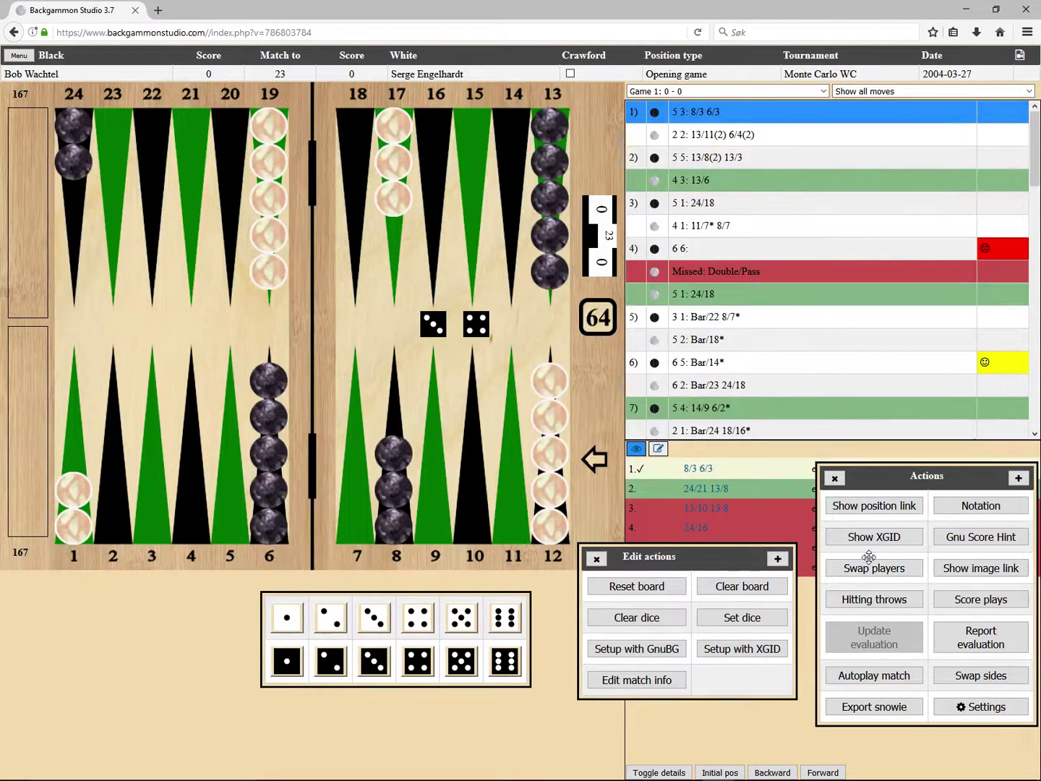
- Show the hitting throws while moving two White checkers from the 12 point to the 14 and 15 points
click(866, 600)
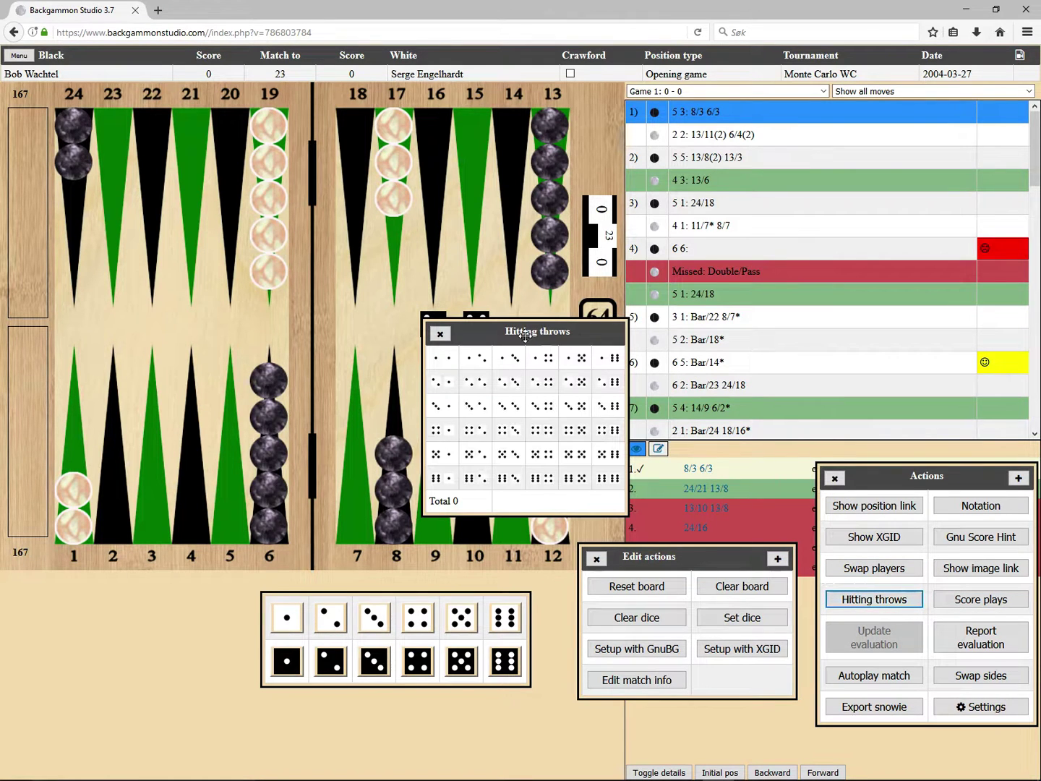
drag(519, 337, 715, 277)
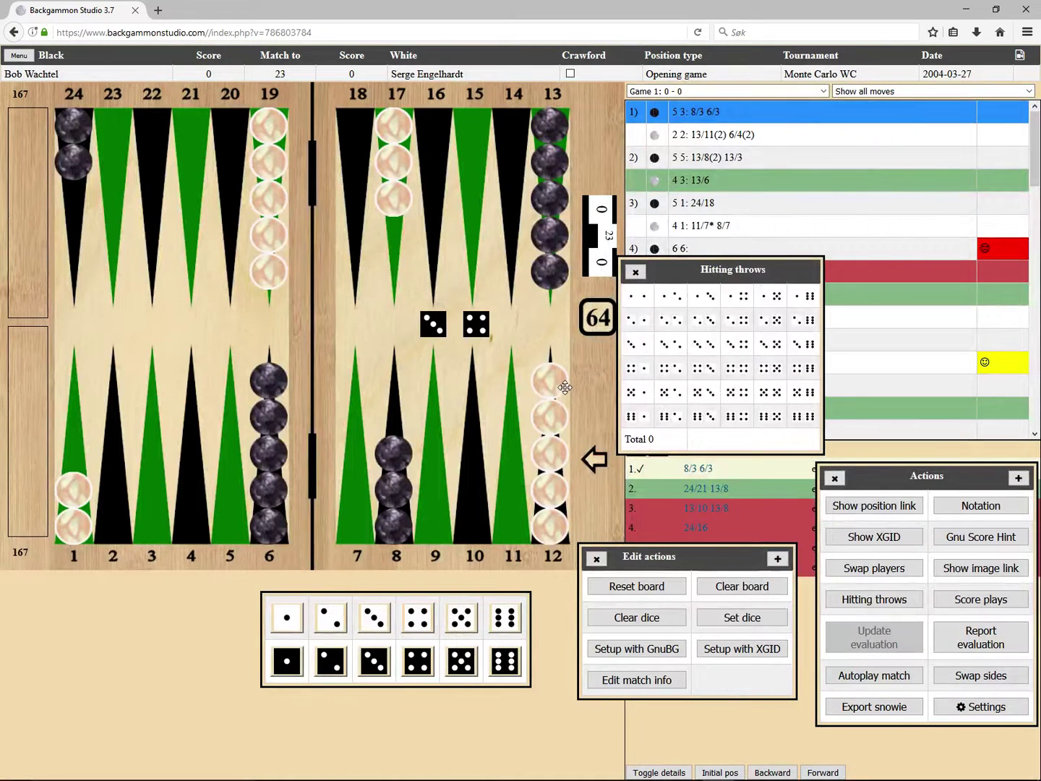
drag(565, 387, 513, 169)
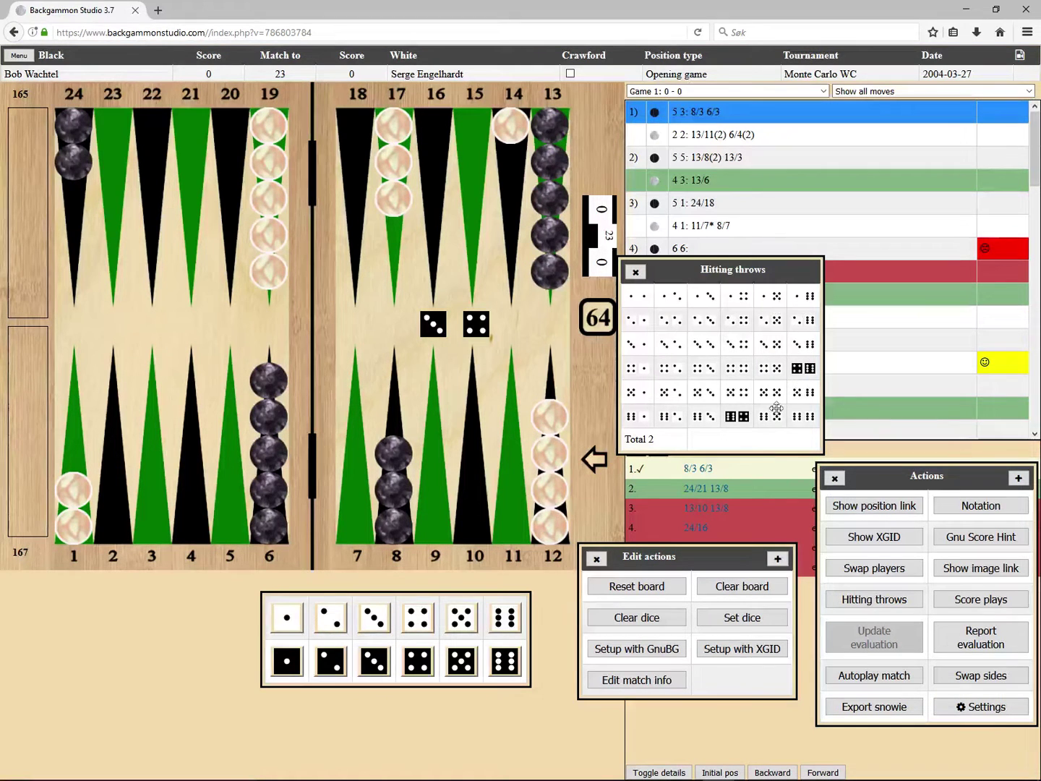
drag(550, 418, 466, 141)
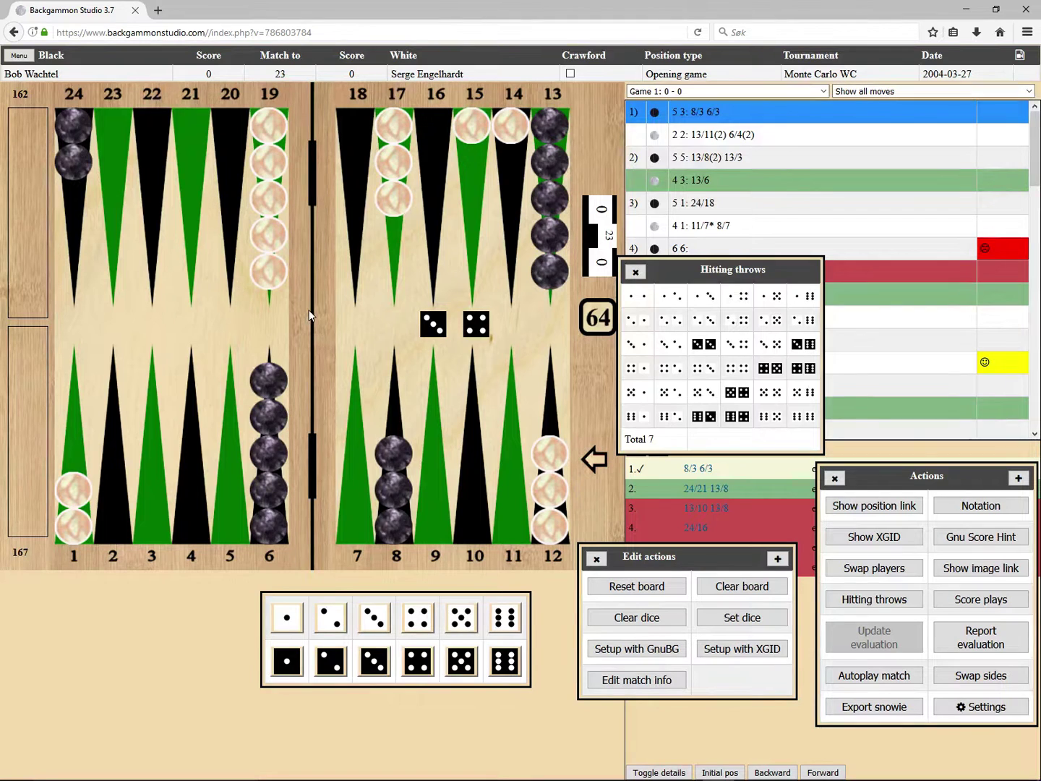
drag(699, 271, 738, 270)
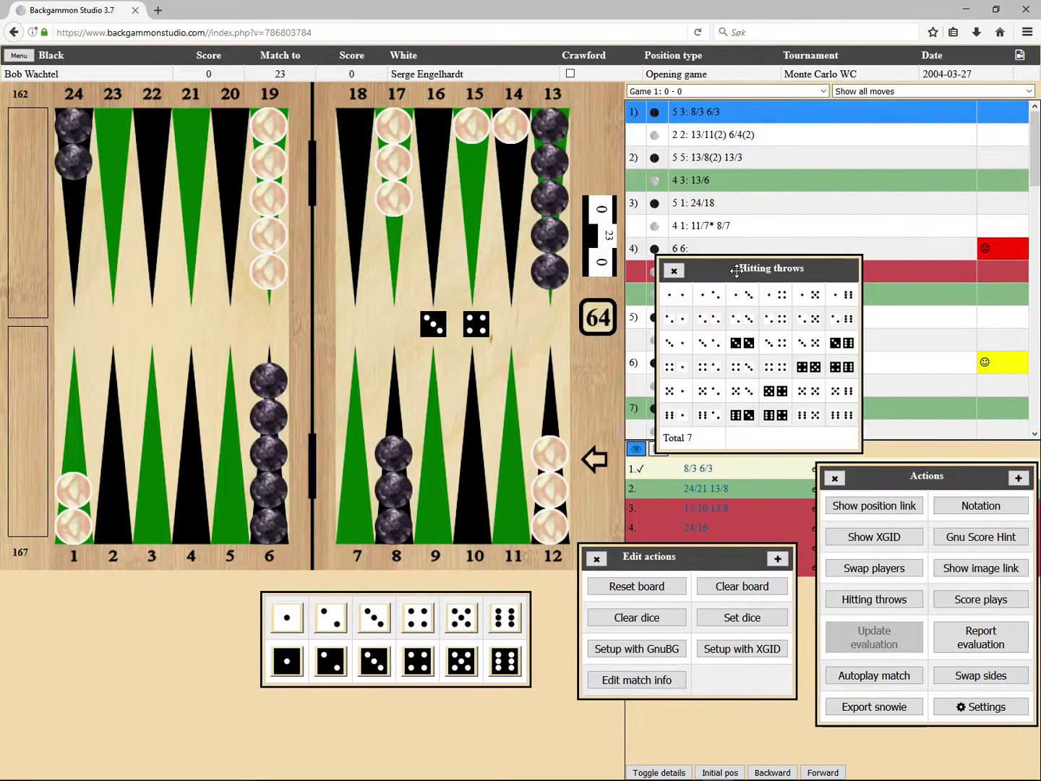
- Give White the turn and check the hitting throws with Black checkers placed on White's 4, 16 and 15 points, returning the one on 4
click(595, 461)
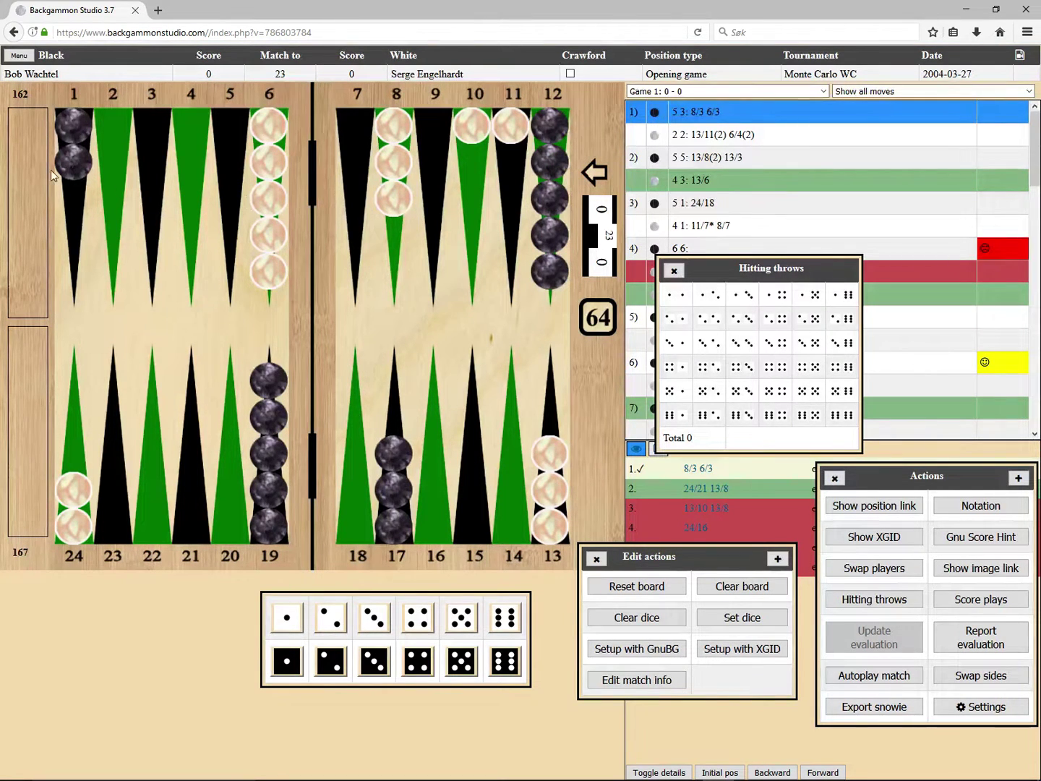
drag(74, 161, 193, 128)
drag(550, 258, 432, 525)
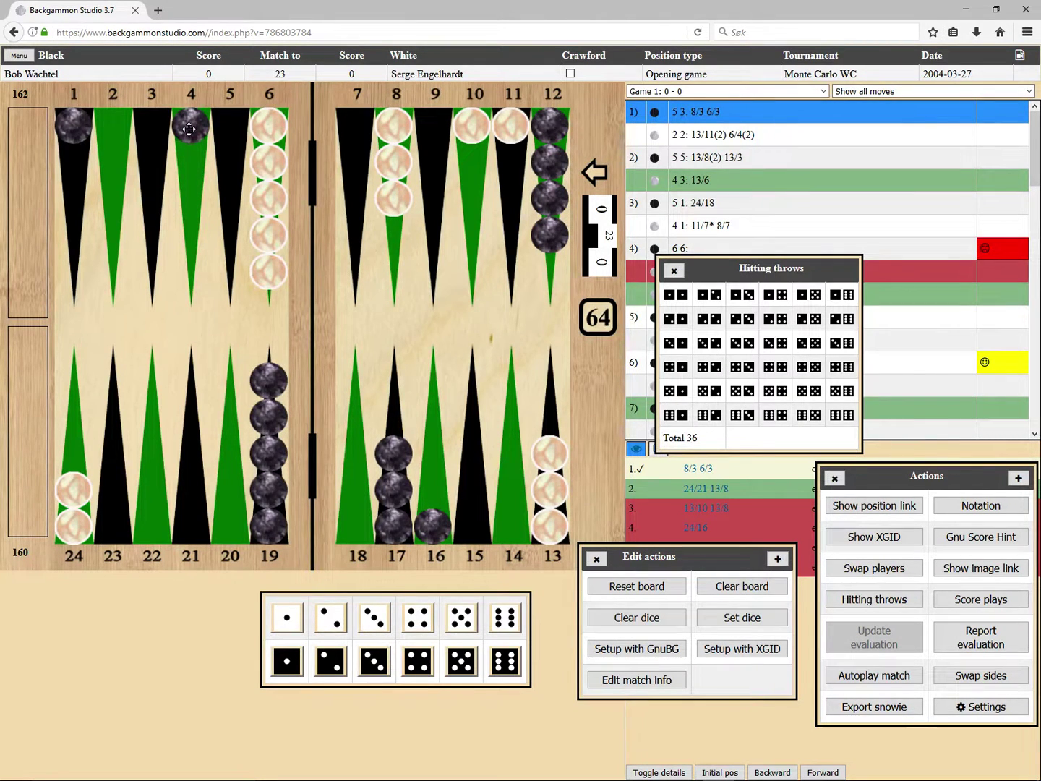
drag(189, 126, 73, 160)
drag(542, 204, 467, 465)
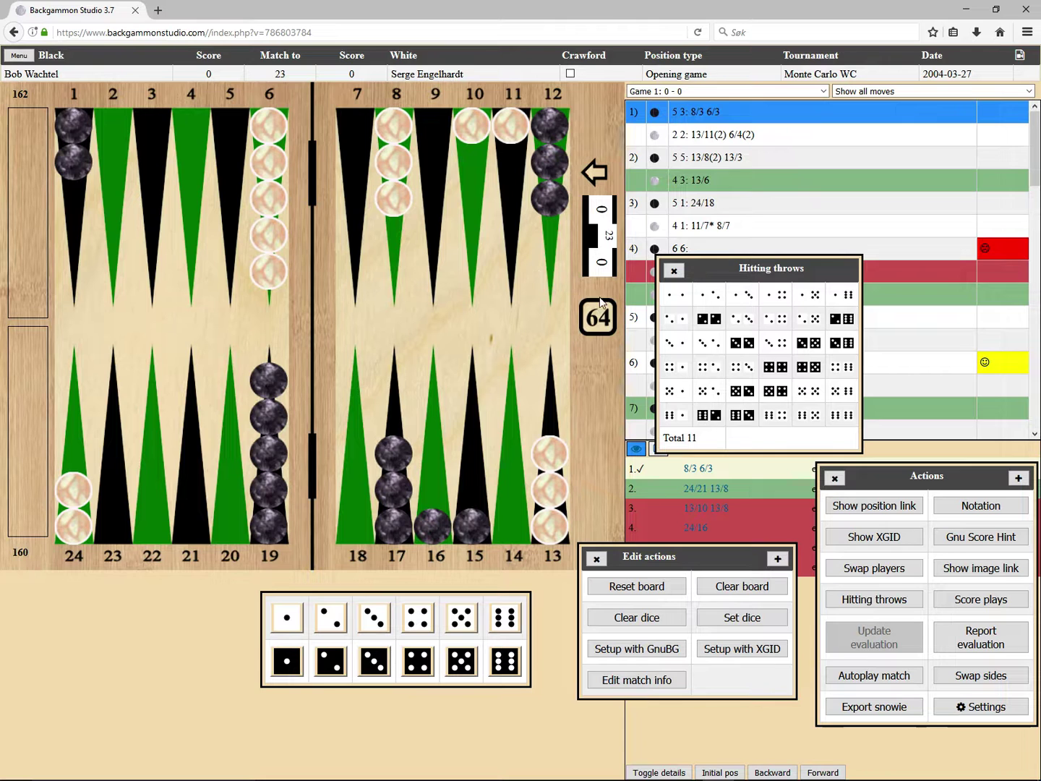
click(673, 270)
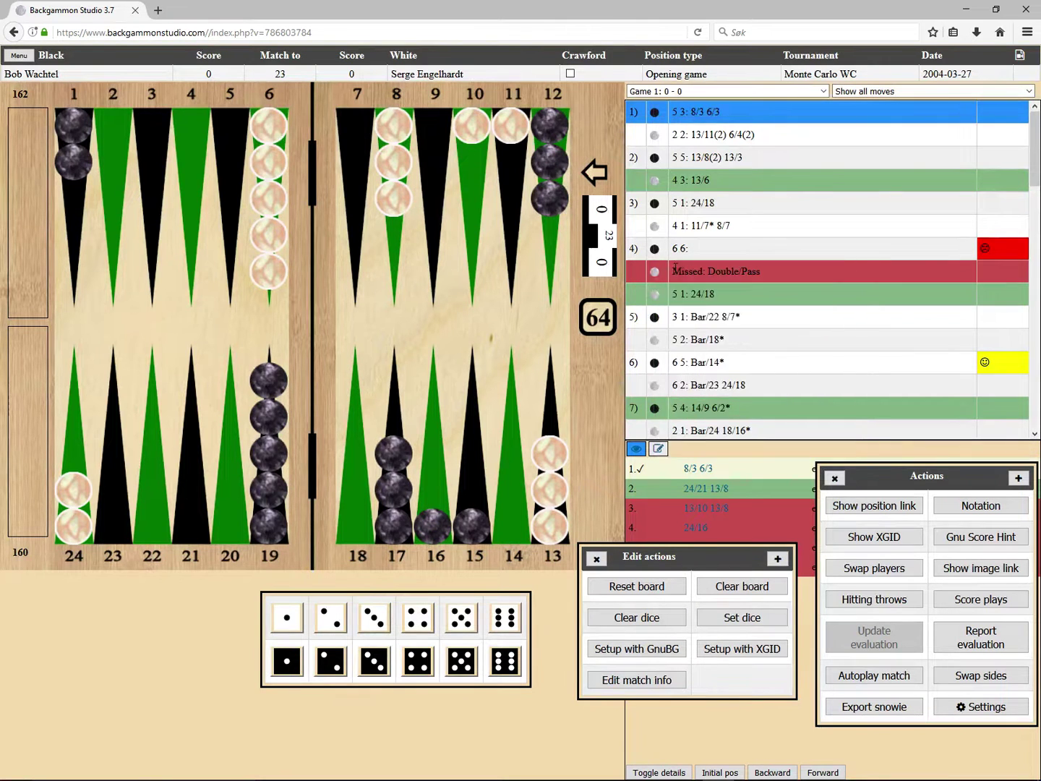
- Reload the match's first position and show the scored checker plays for a 2-1 roll
click(672, 104)
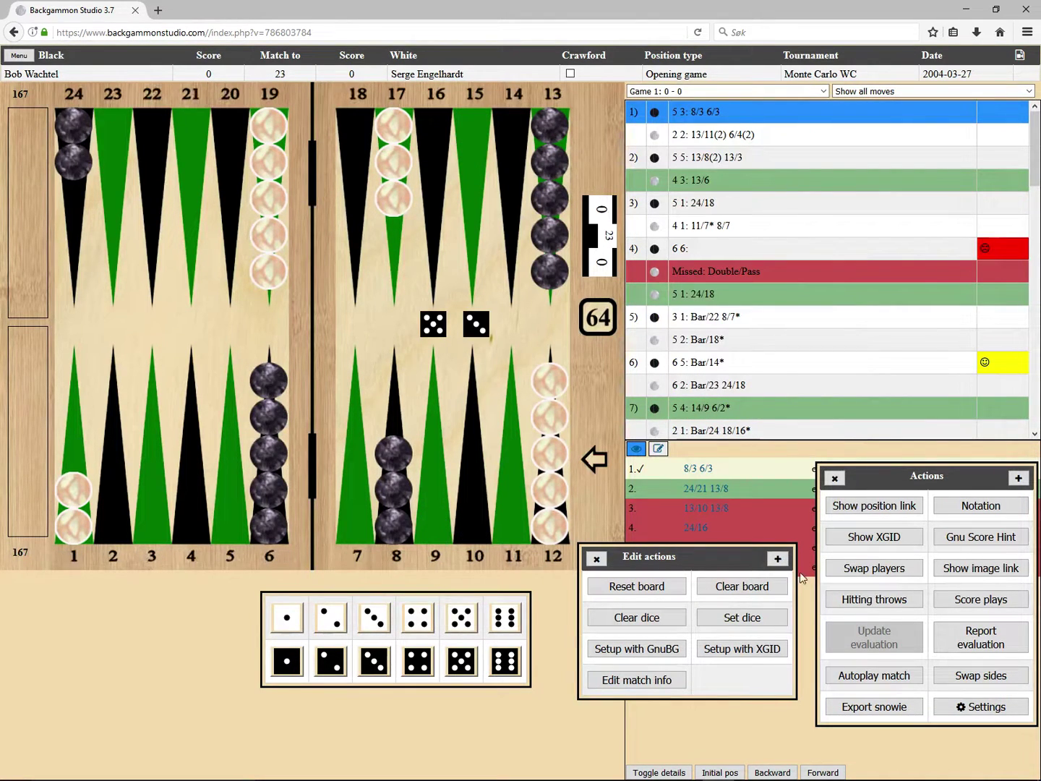
click(977, 606)
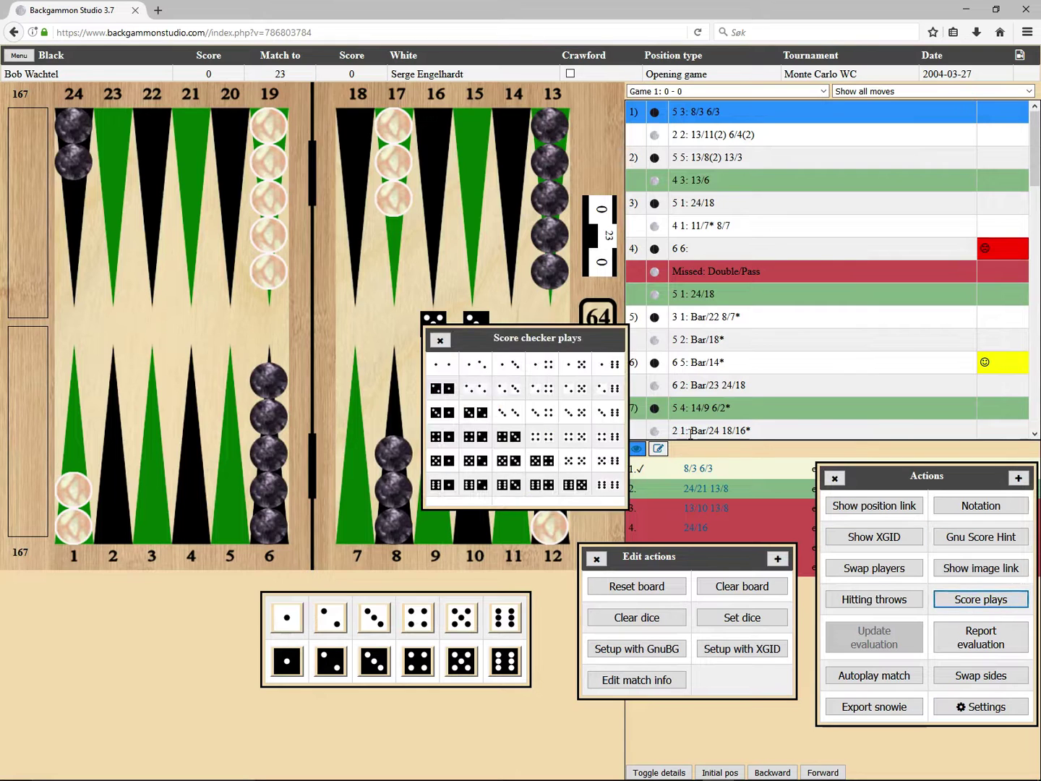
drag(520, 347, 533, 350)
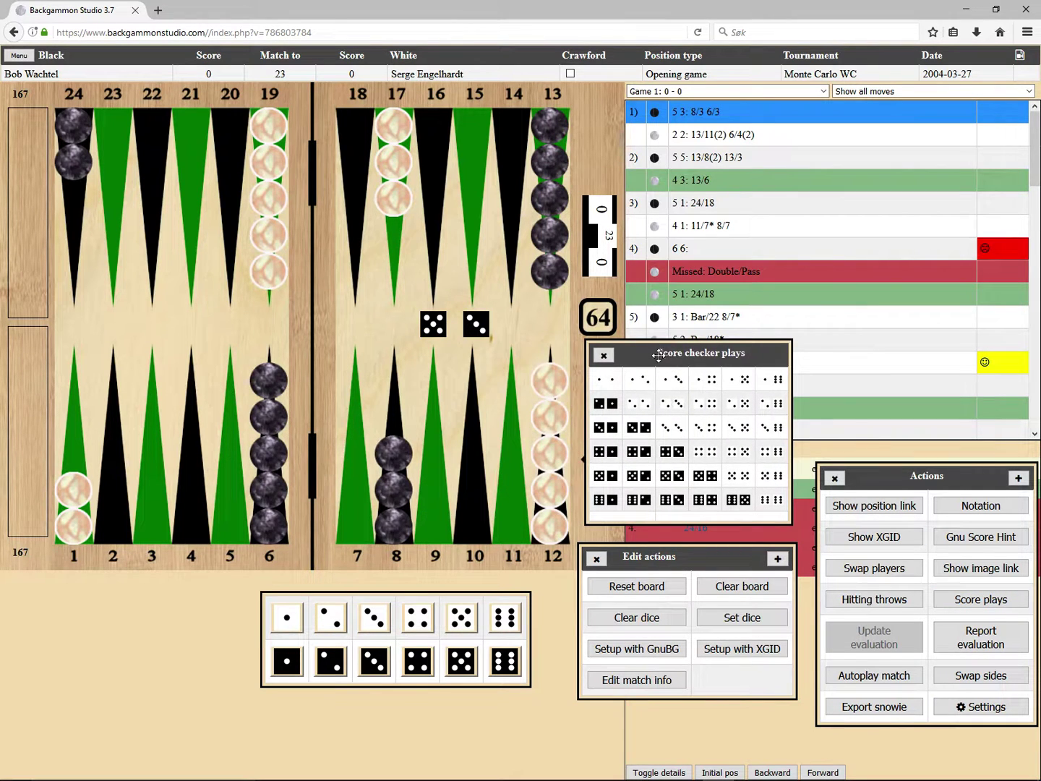
drag(664, 361, 709, 366)
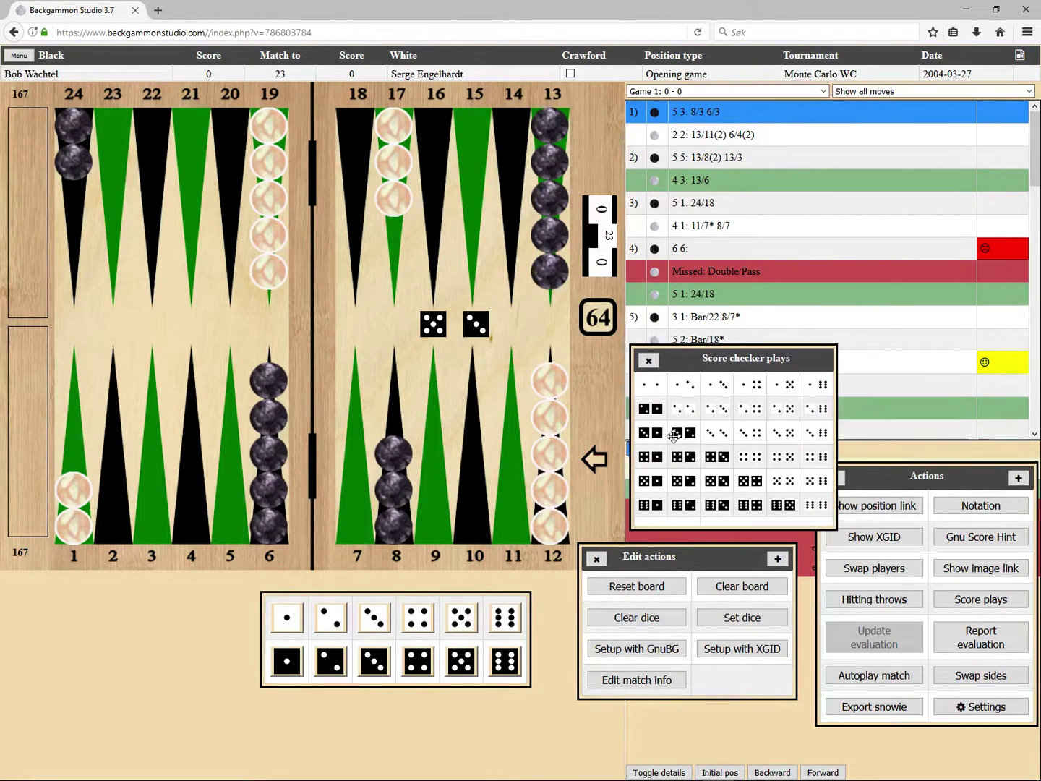
click(645, 408)
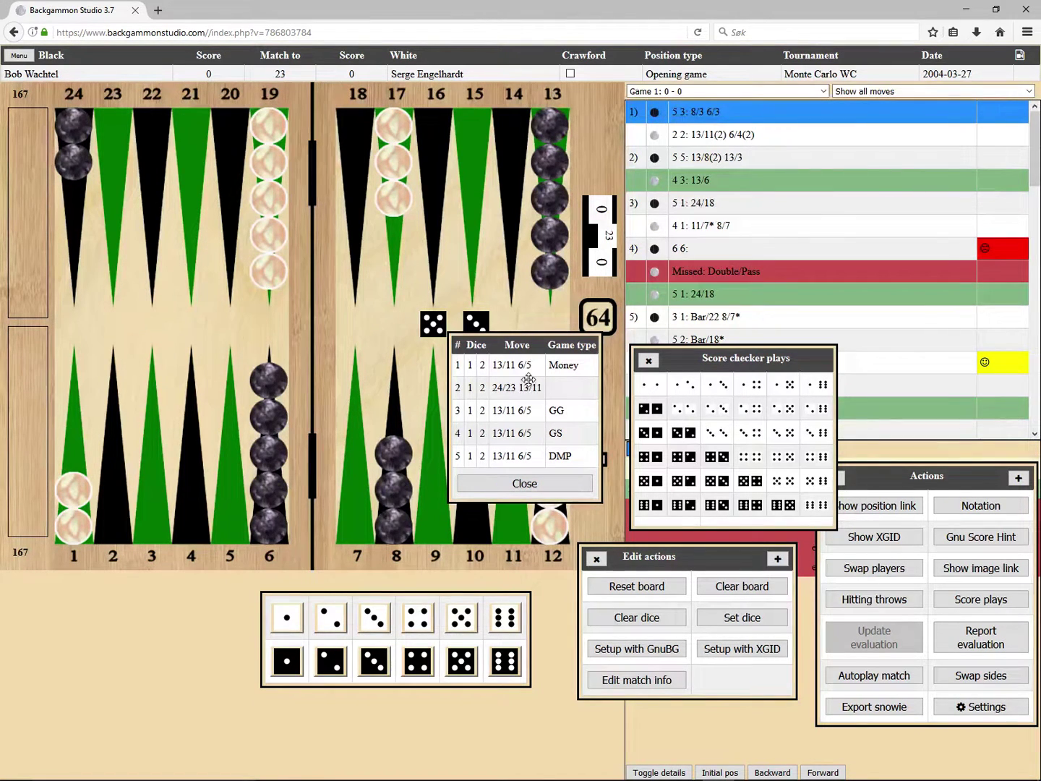
- Play Black's 13/11 and 24/23 on the board, then close the list of 2-1 plays
drag(550, 271, 515, 532)
drag(73, 162, 110, 145)
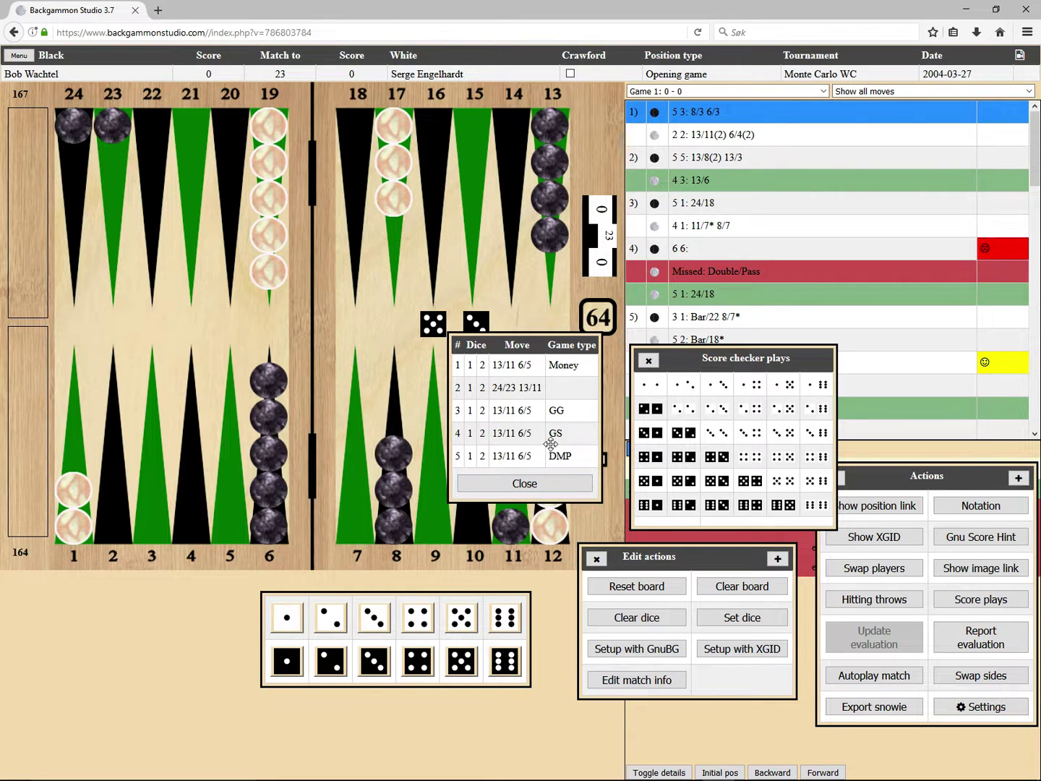
click(543, 484)
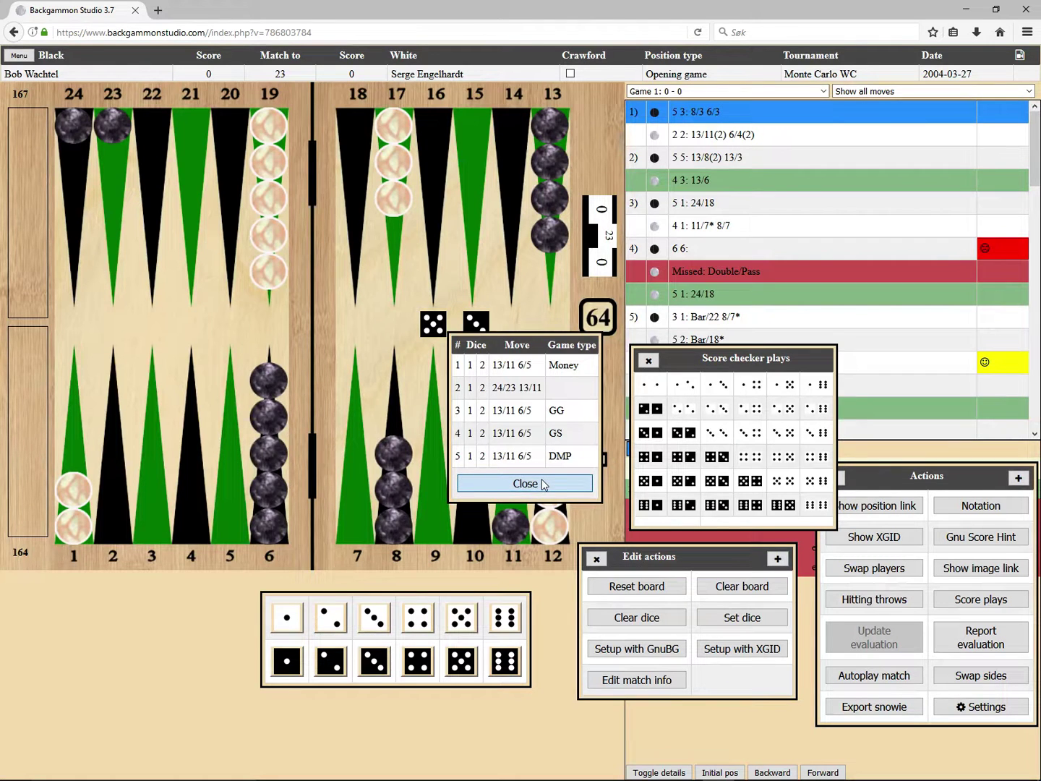
- Reset the board to the starting position and show the scored checker plays for a 4-2 roll
click(681, 458)
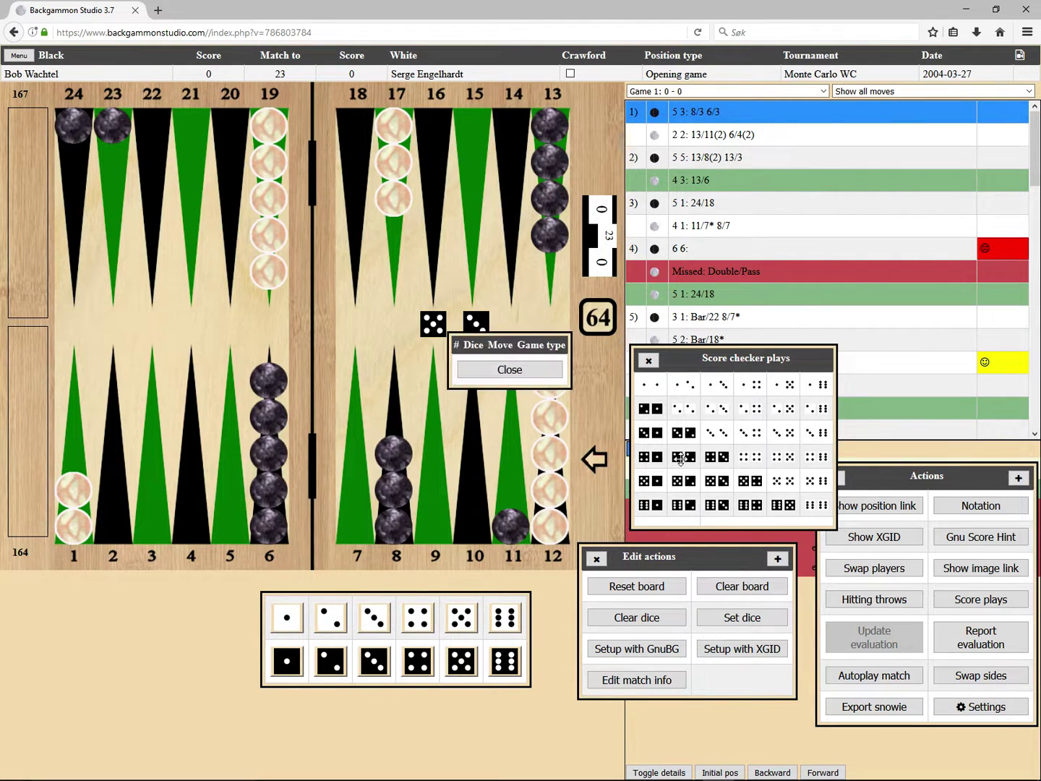
click(510, 368)
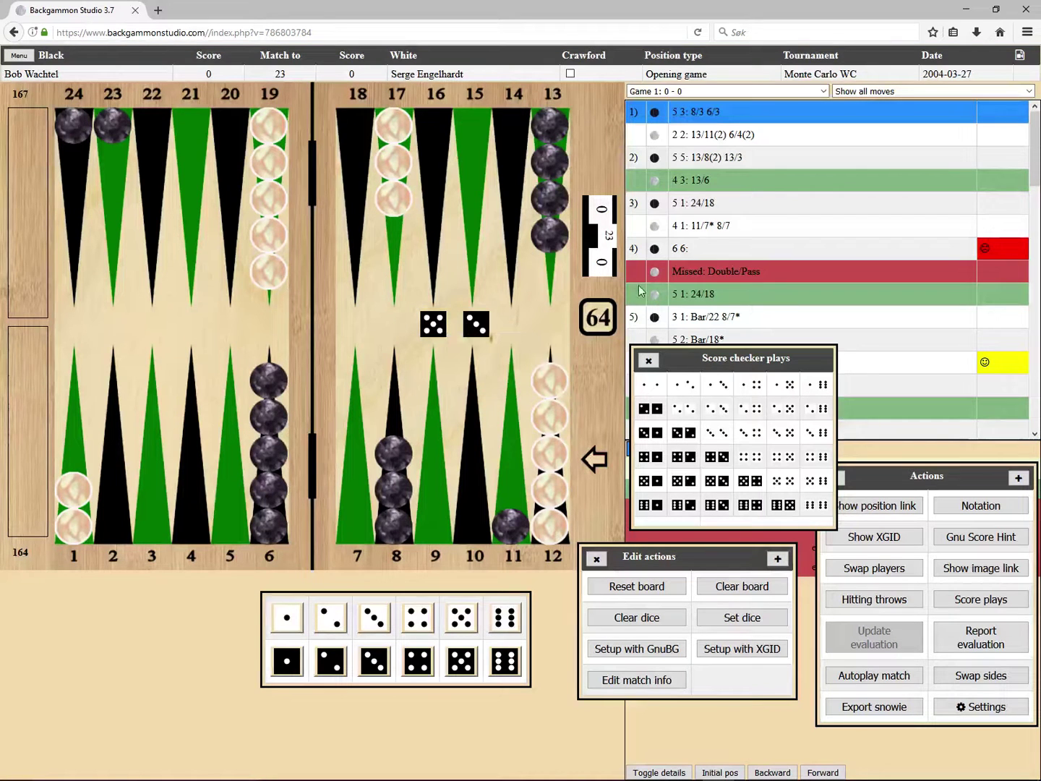
click(629, 589)
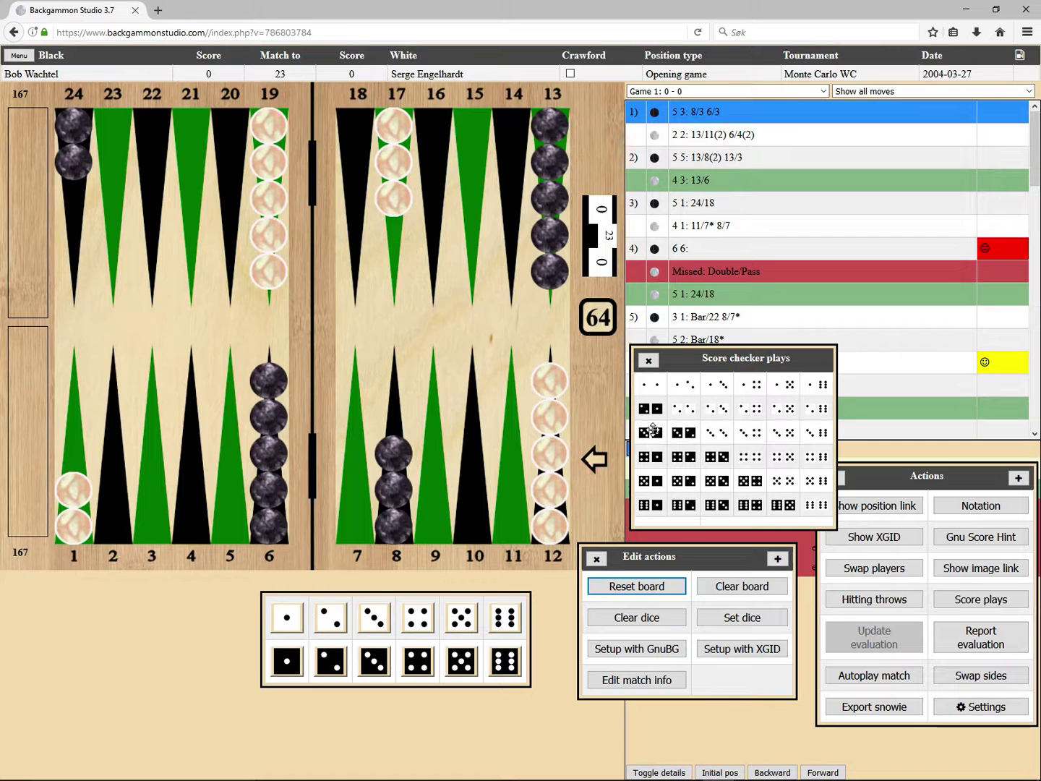
click(678, 455)
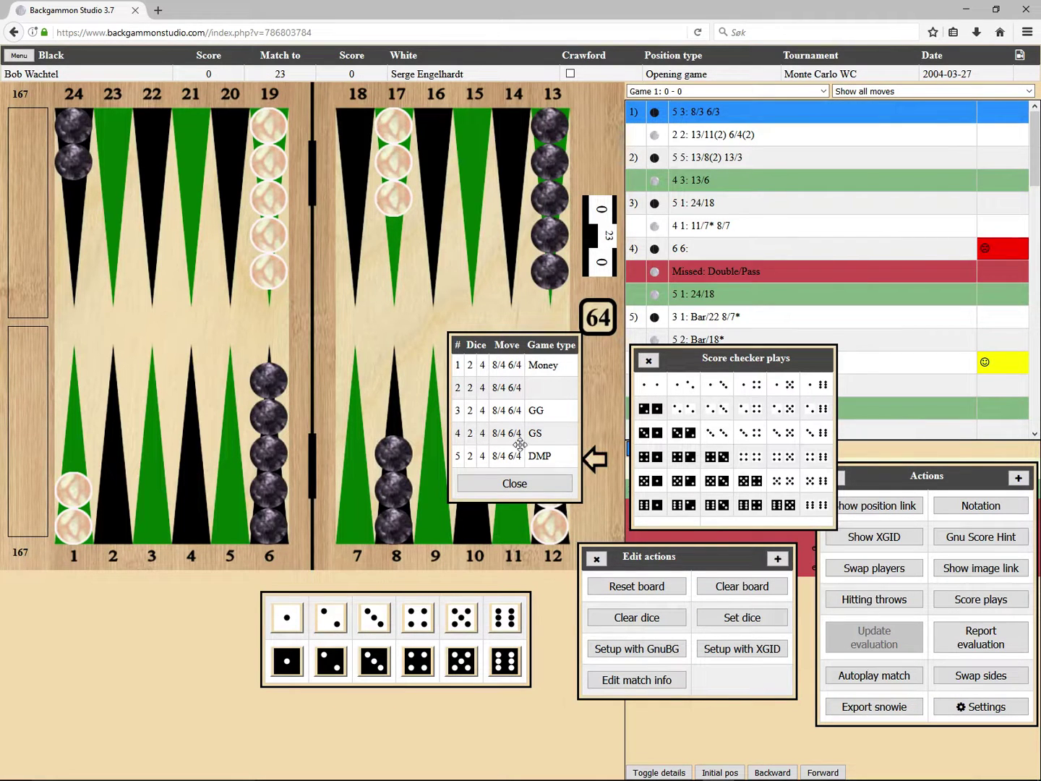
- Close the list of 4-2 plays, the score checker plays window and the edit actions window
click(522, 485)
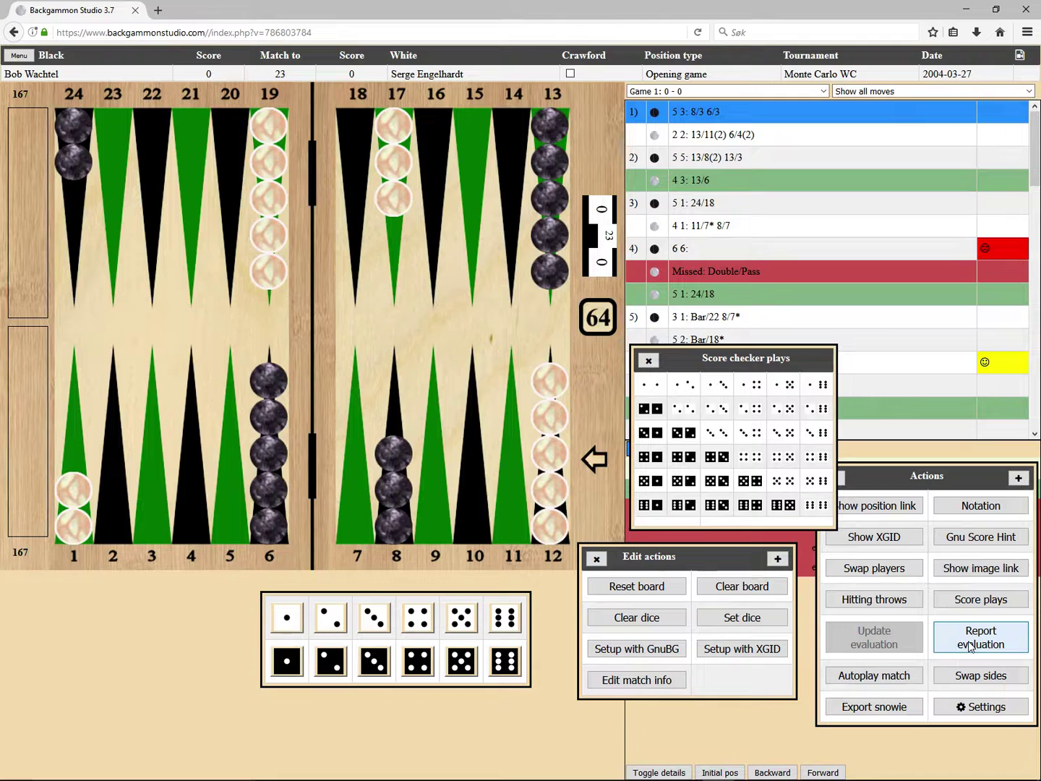
click(648, 360)
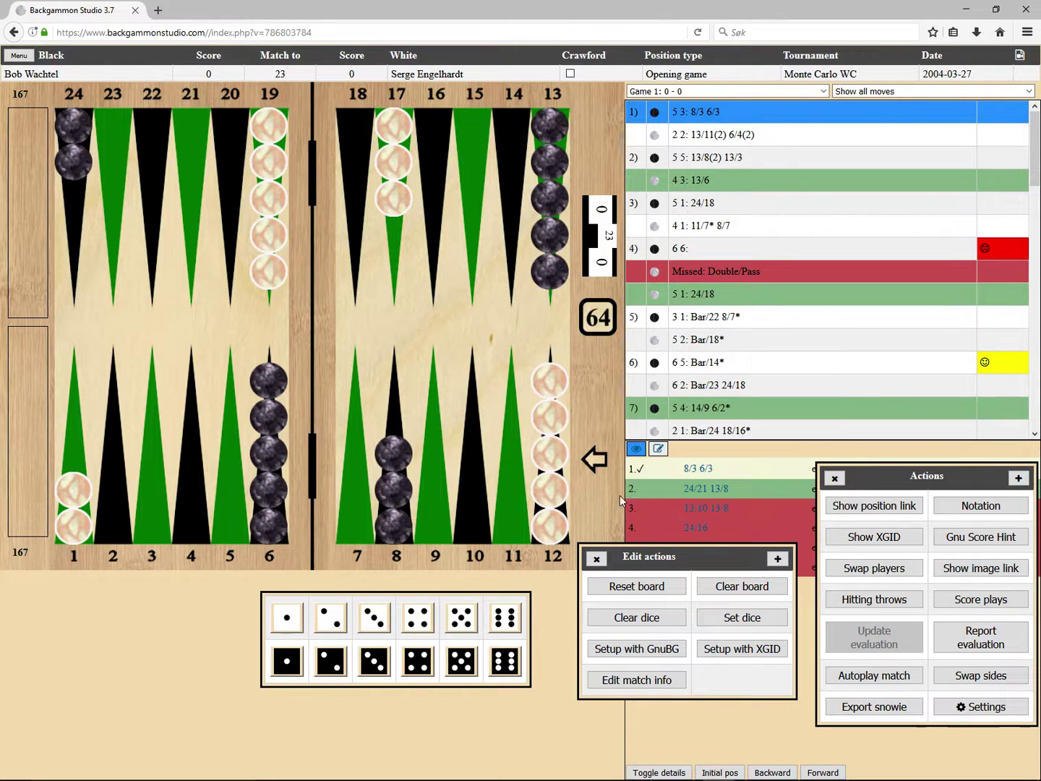
click(596, 558)
- Move the Actions window clear of the evaluation list, view the form for reporting a questionable evaluation, and close it unsent
drag(889, 473, 759, 183)
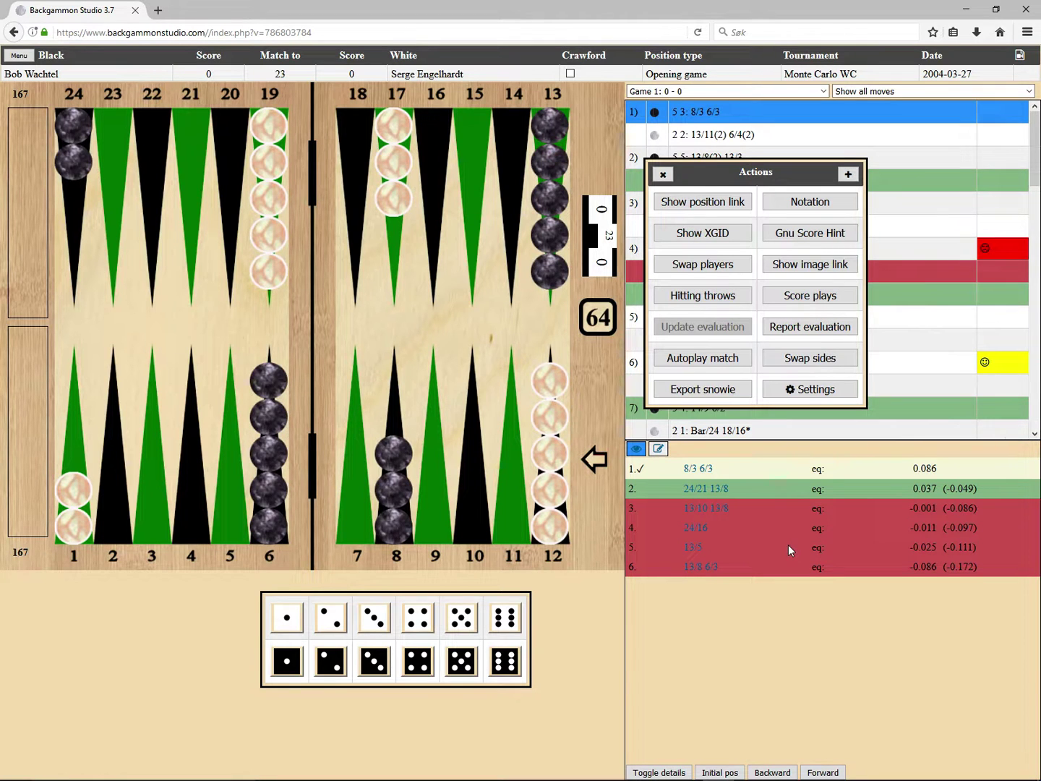
click(809, 331)
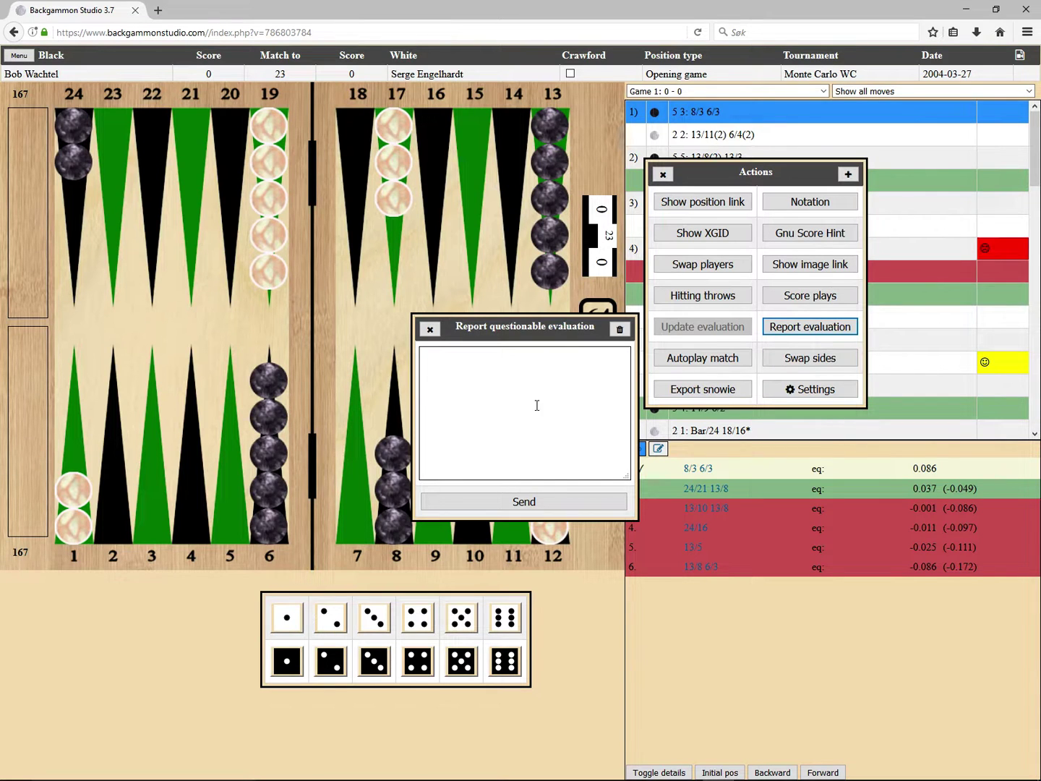
click(430, 328)
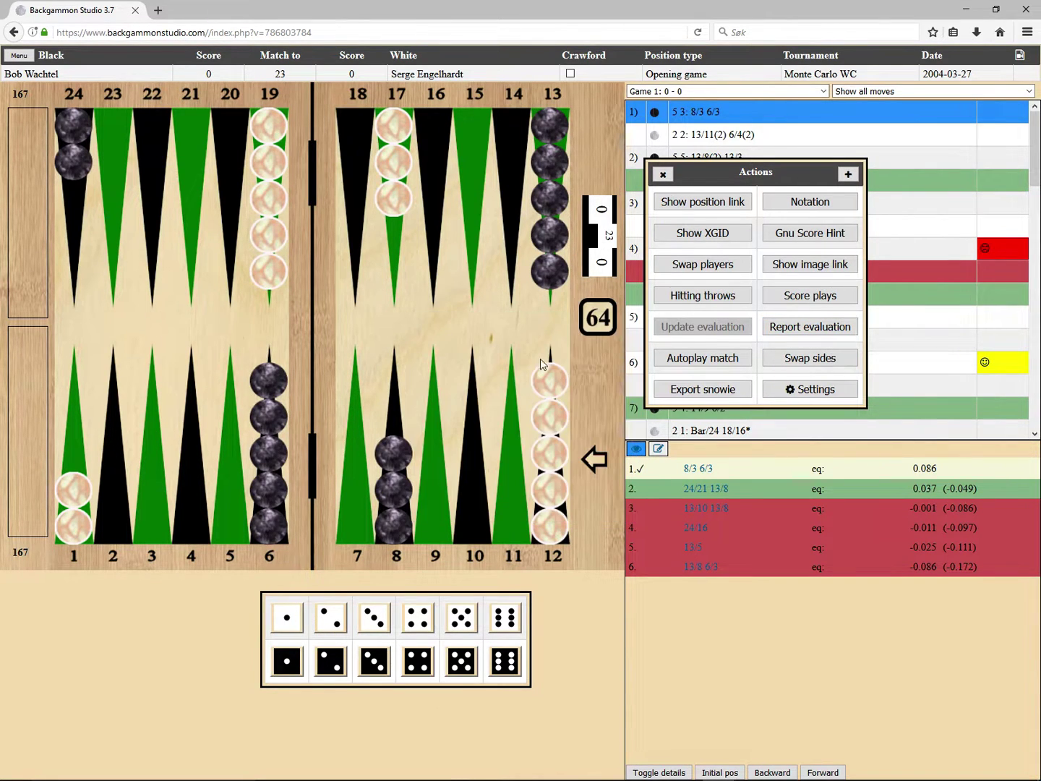
- Move the Actions window aside, autoplay the match from its first position, and stop it at White's missed double
drag(699, 177, 810, 204)
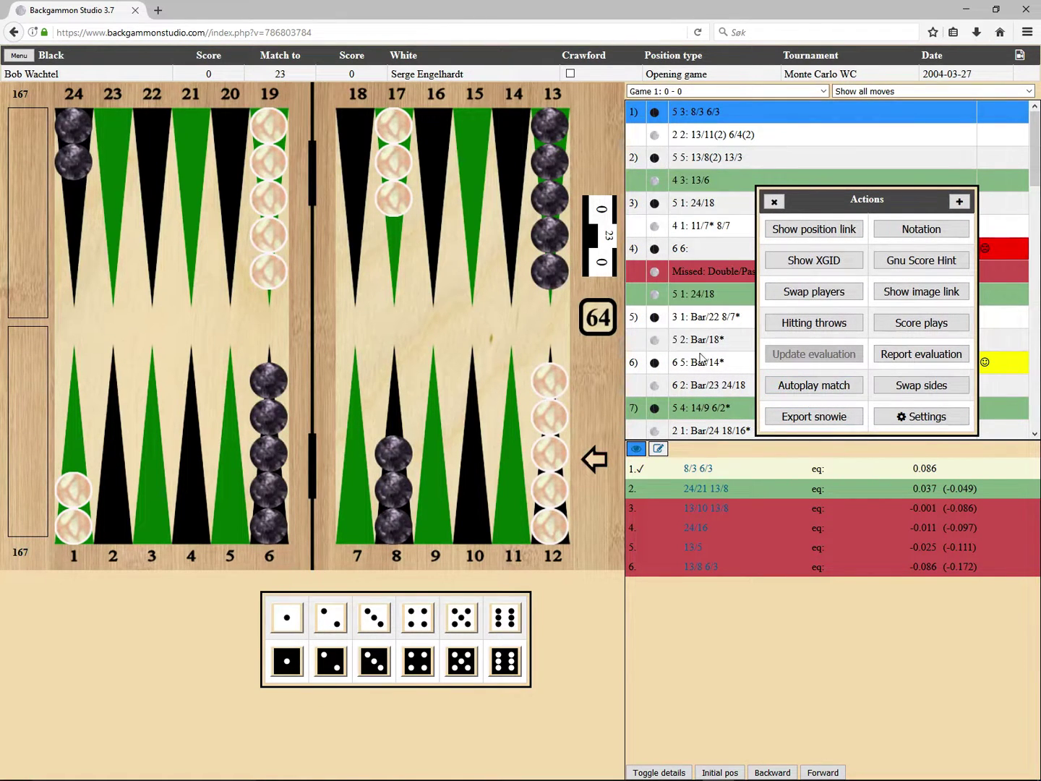
click(812, 390)
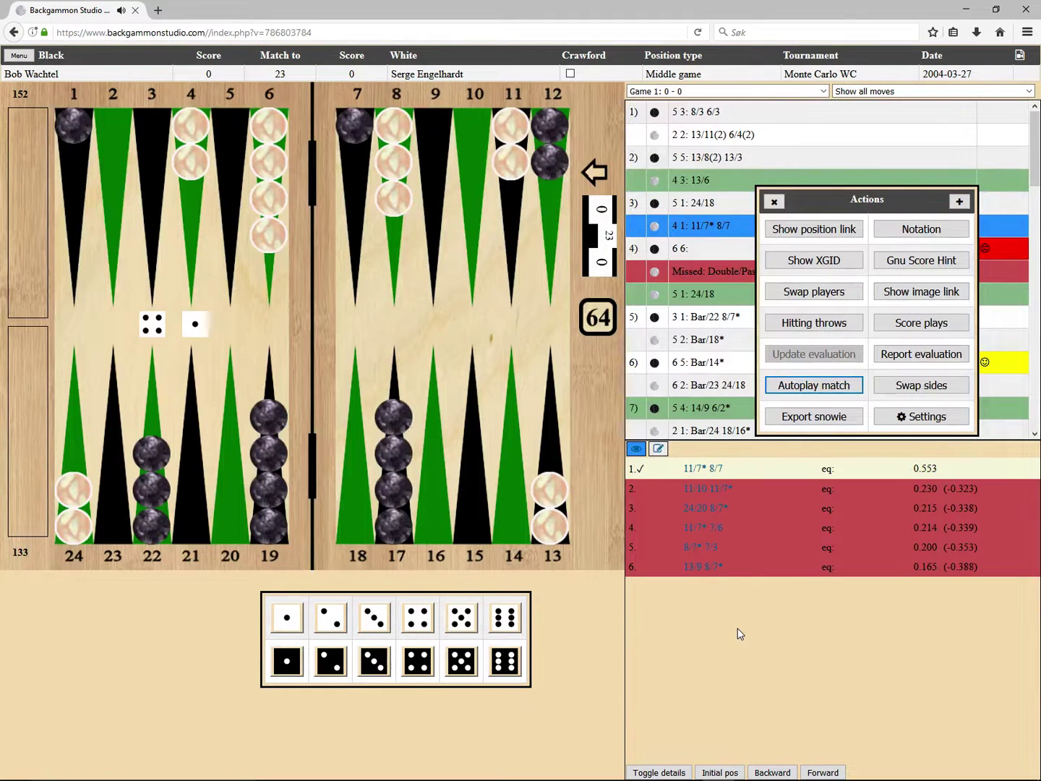
click(815, 388)
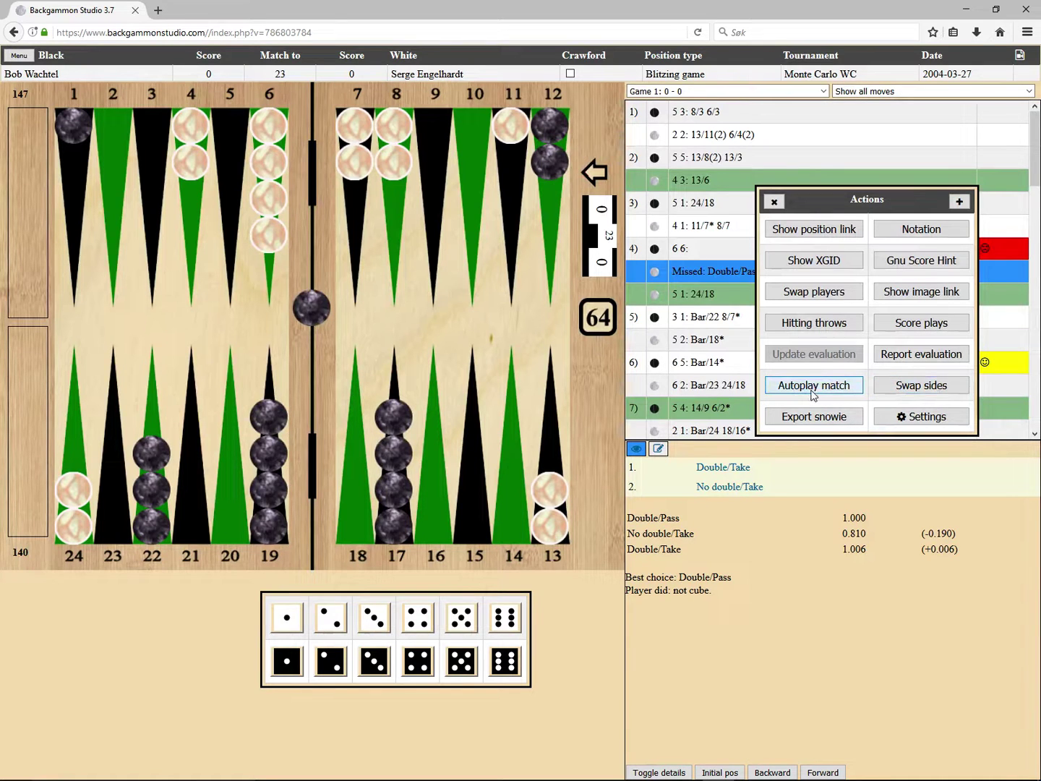
- Swap the sides and turn back and forth, ending with the board numbered from Black's side and Black on turn
click(916, 389)
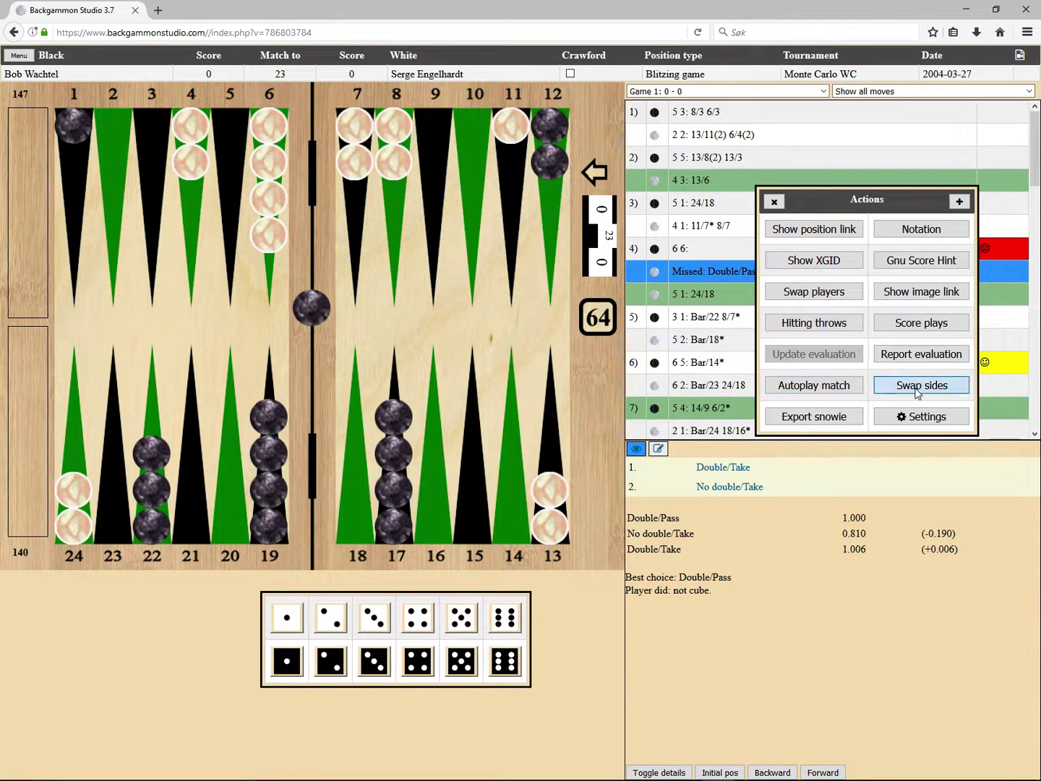
click(916, 389)
click(916, 388)
click(915, 388)
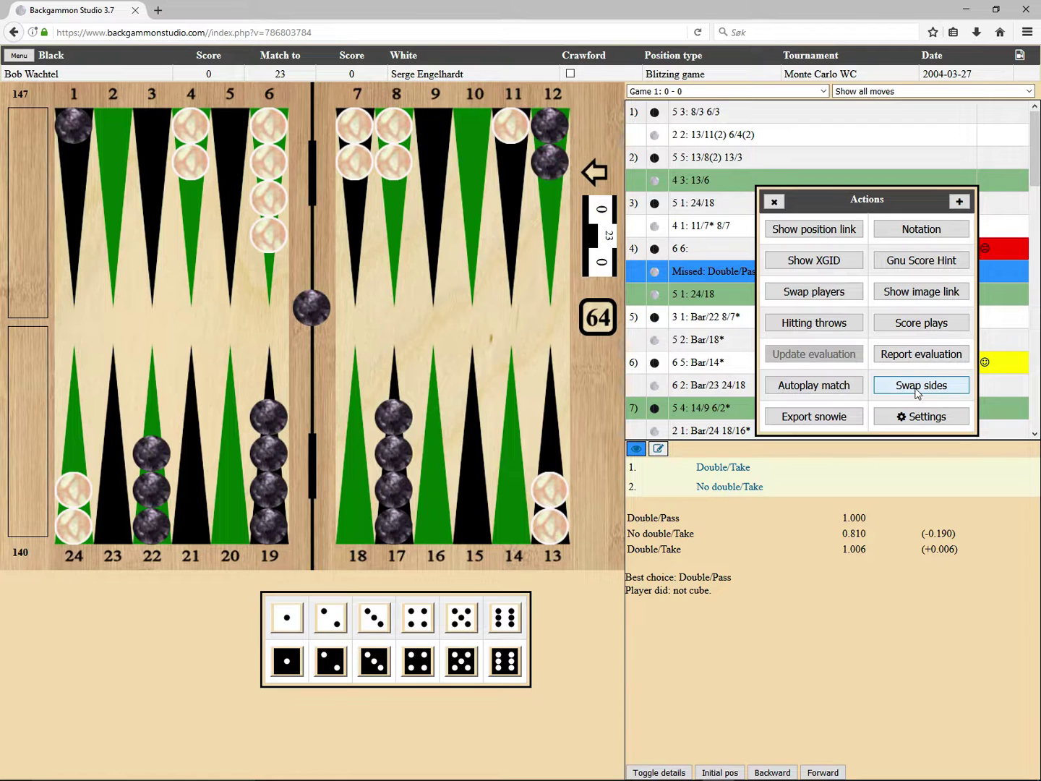
click(916, 387)
click(596, 467)
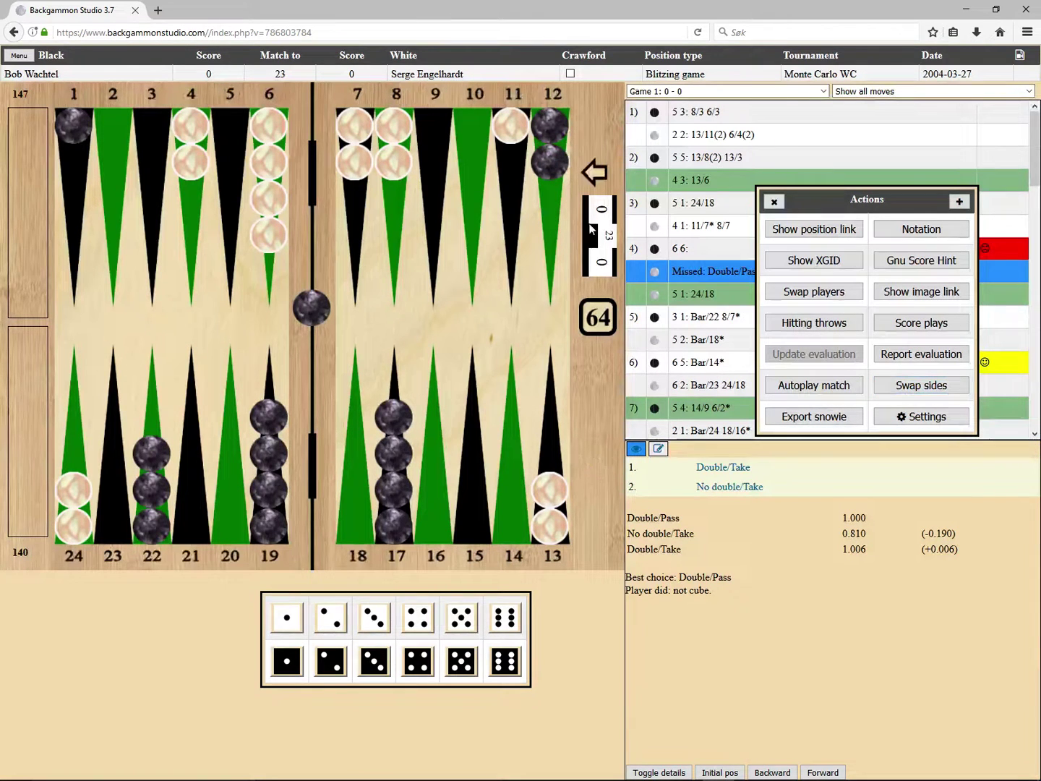
click(603, 170)
click(598, 460)
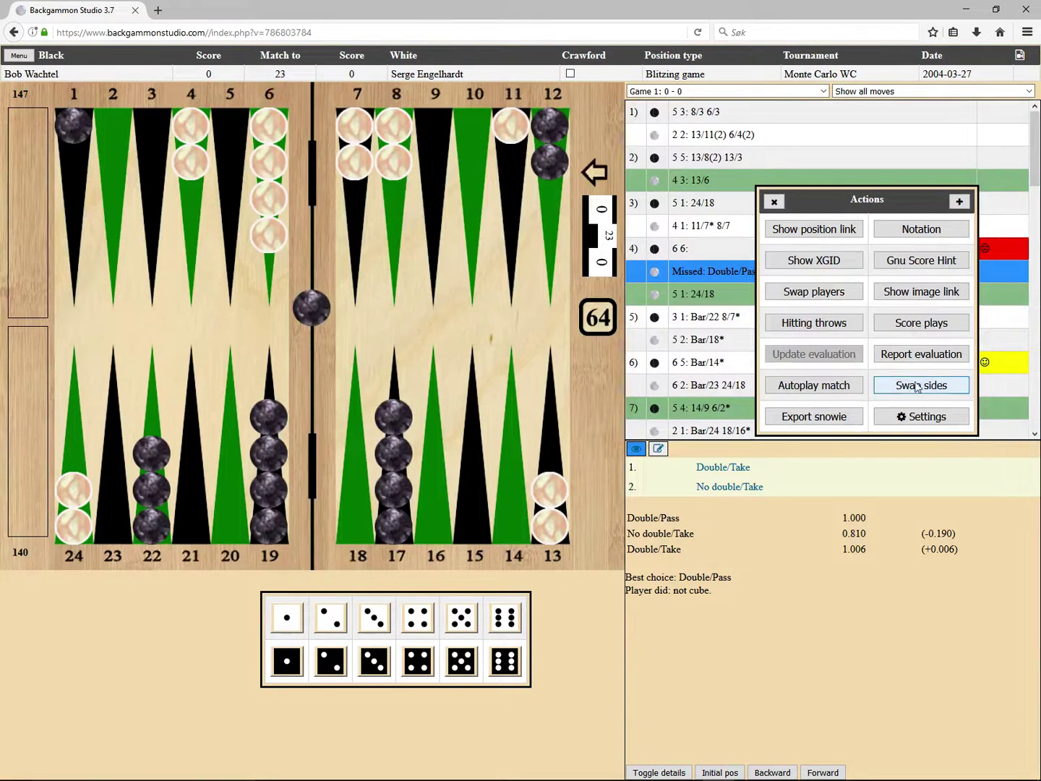
click(592, 172)
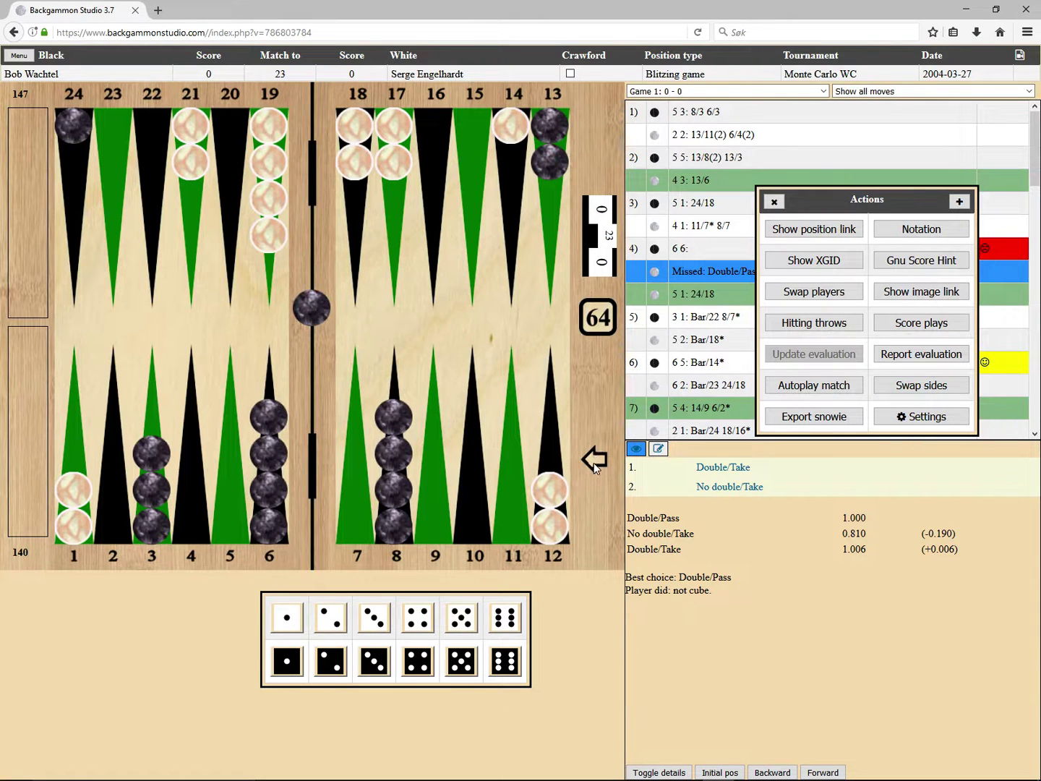
click(596, 463)
click(595, 172)
- Export the position in Snowie format, look through the NBGF board data string, and cancel the dialog
click(823, 419)
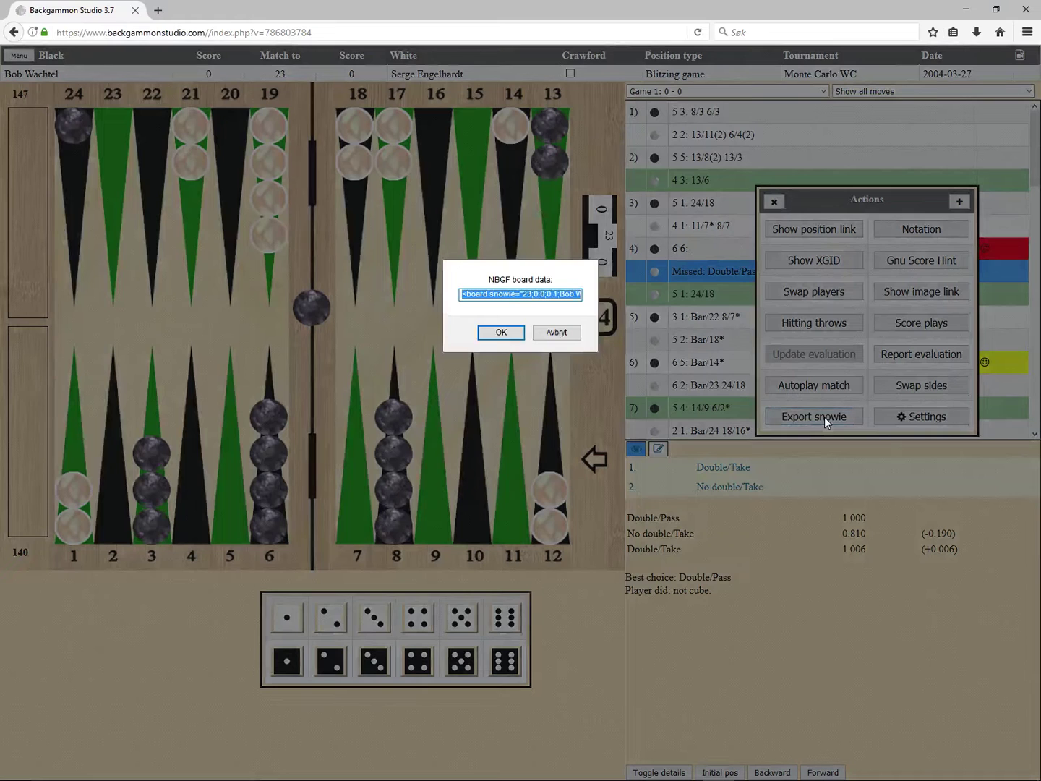
click(507, 294)
drag(461, 294, 644, 296)
click(484, 297)
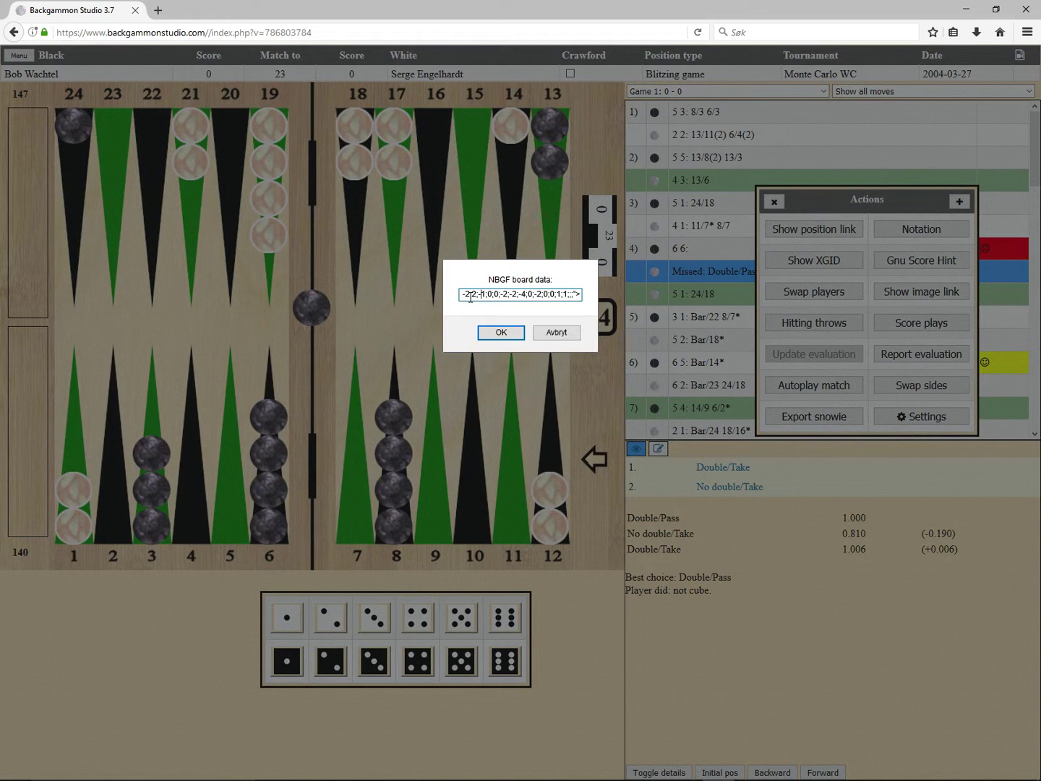
drag(470, 296, 433, 300)
click(551, 297)
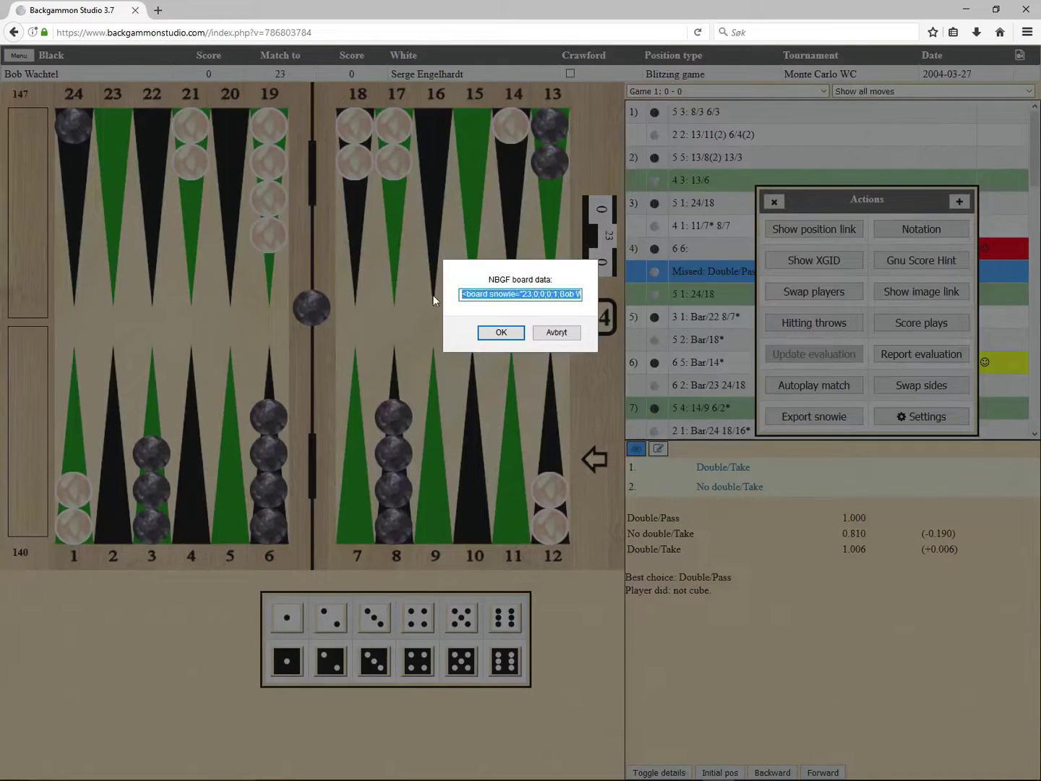
click(511, 292)
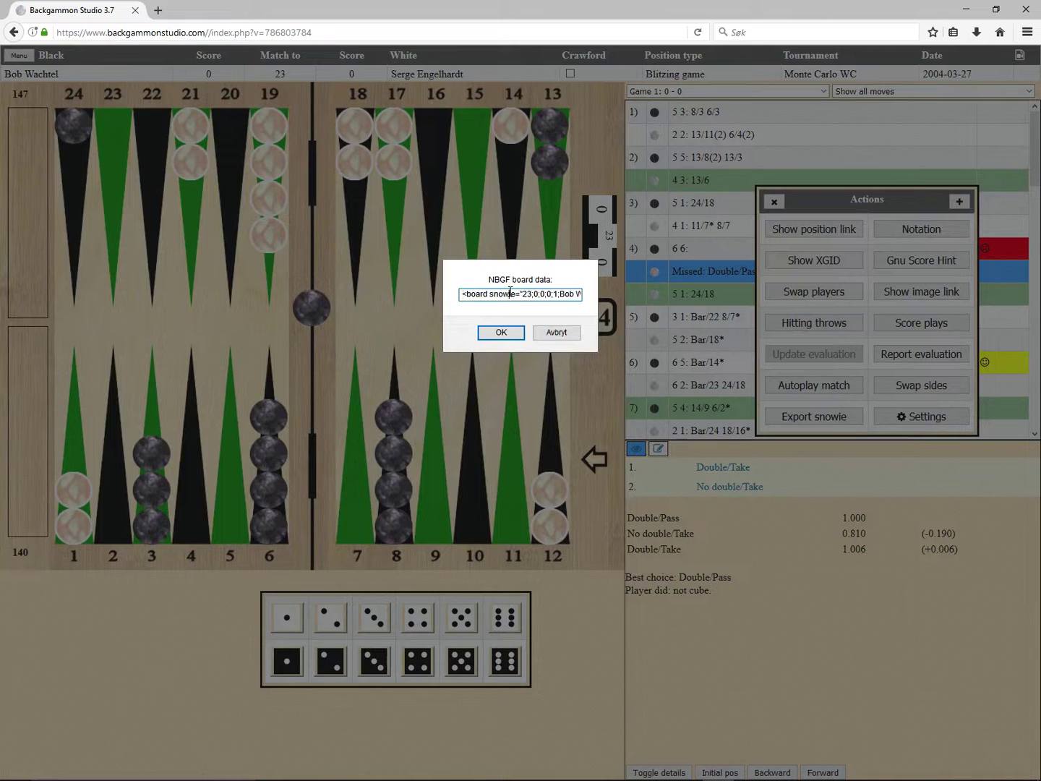
click(554, 329)
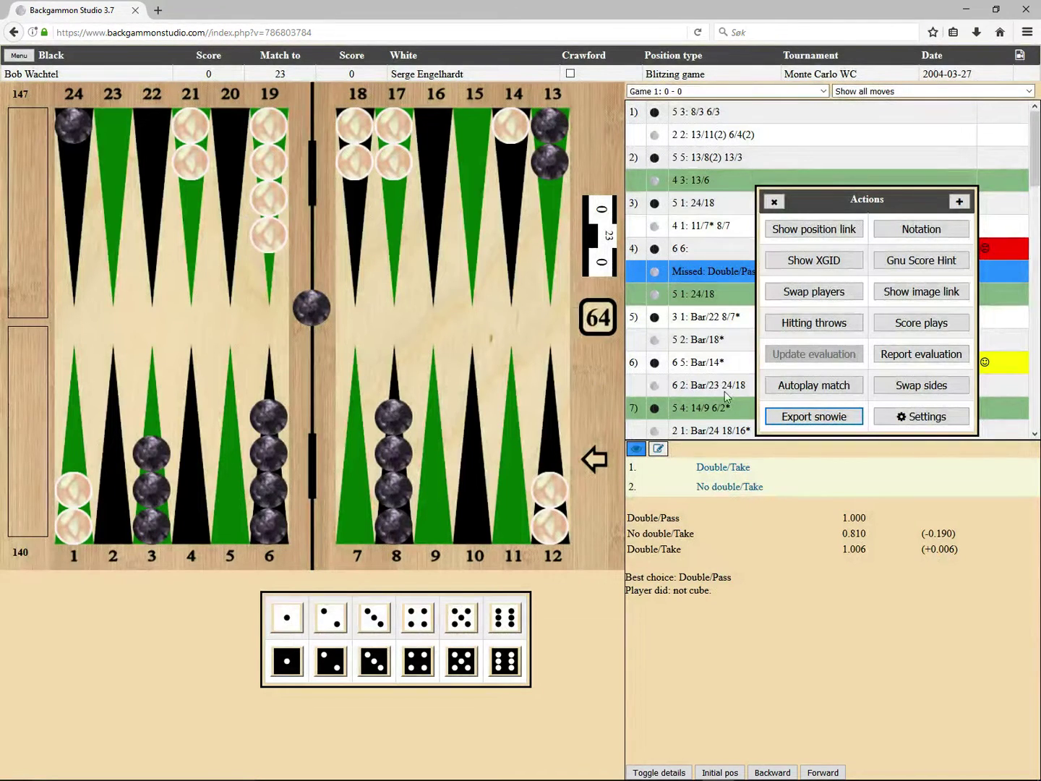
- View the board settings and close them without changes
click(914, 420)
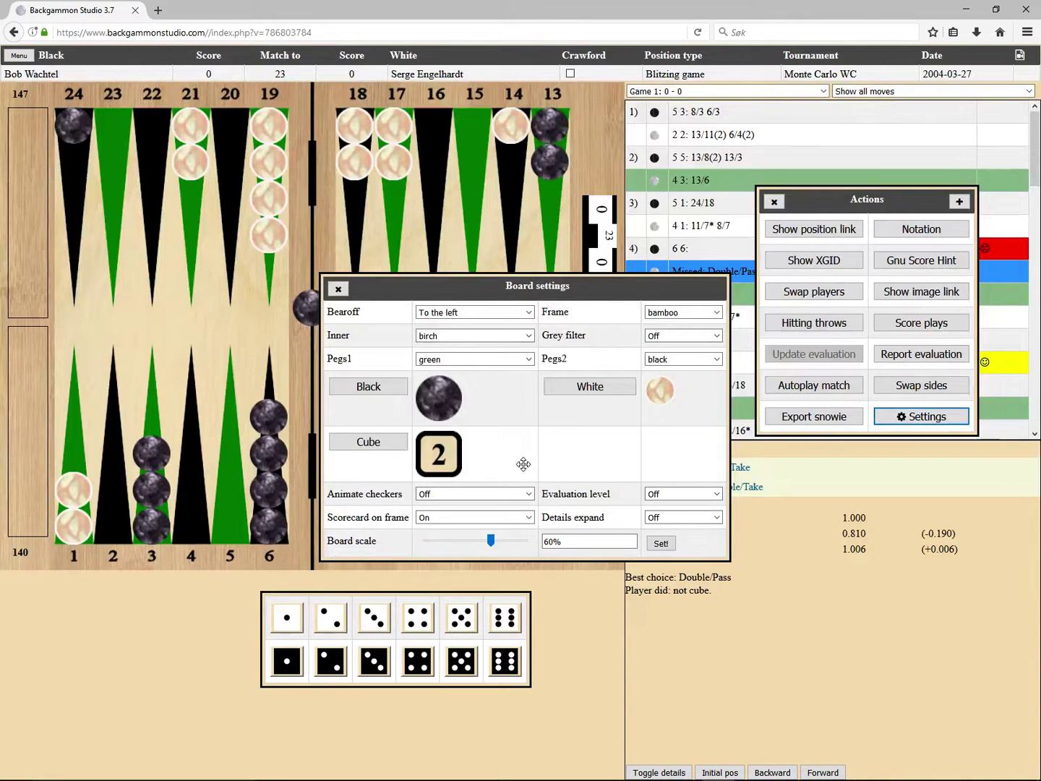
click(339, 290)
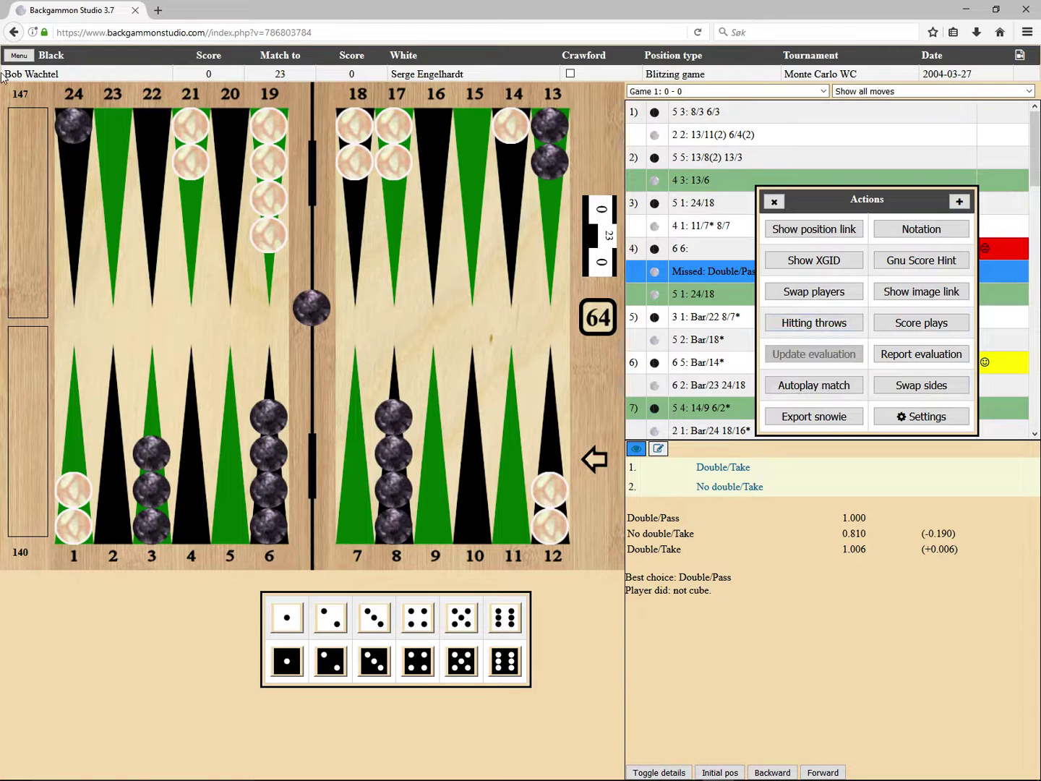
- View the match info and its XG match report, moving the report into full view, and close both windows
click(18, 56)
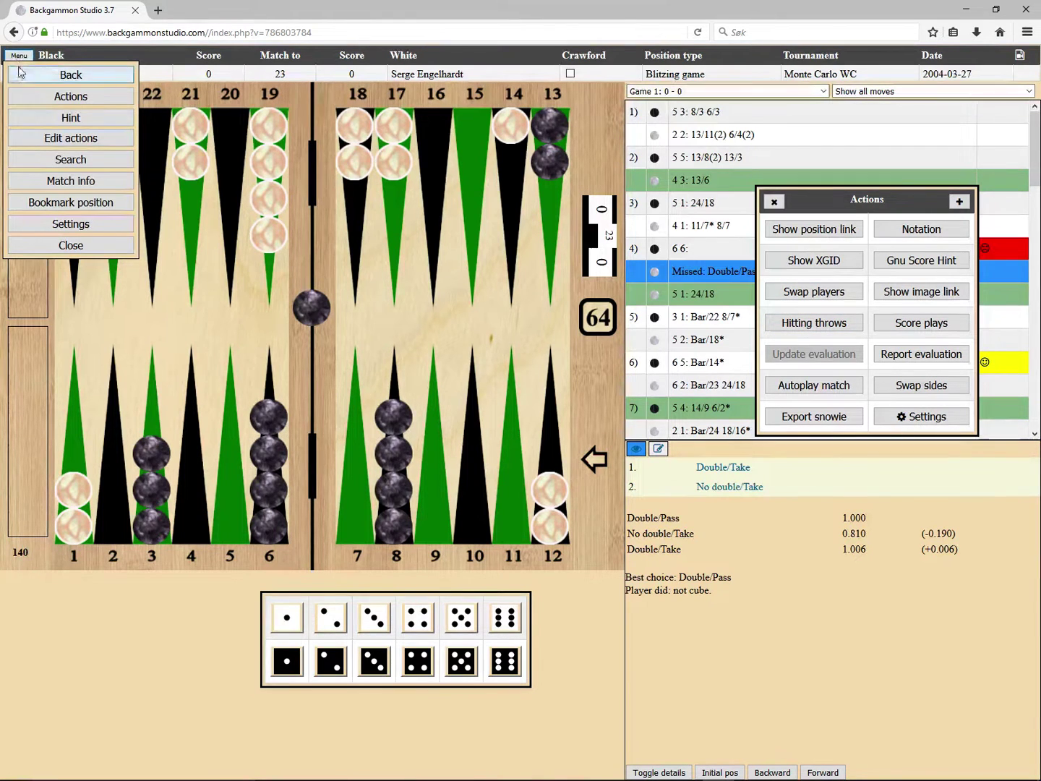
click(48, 158)
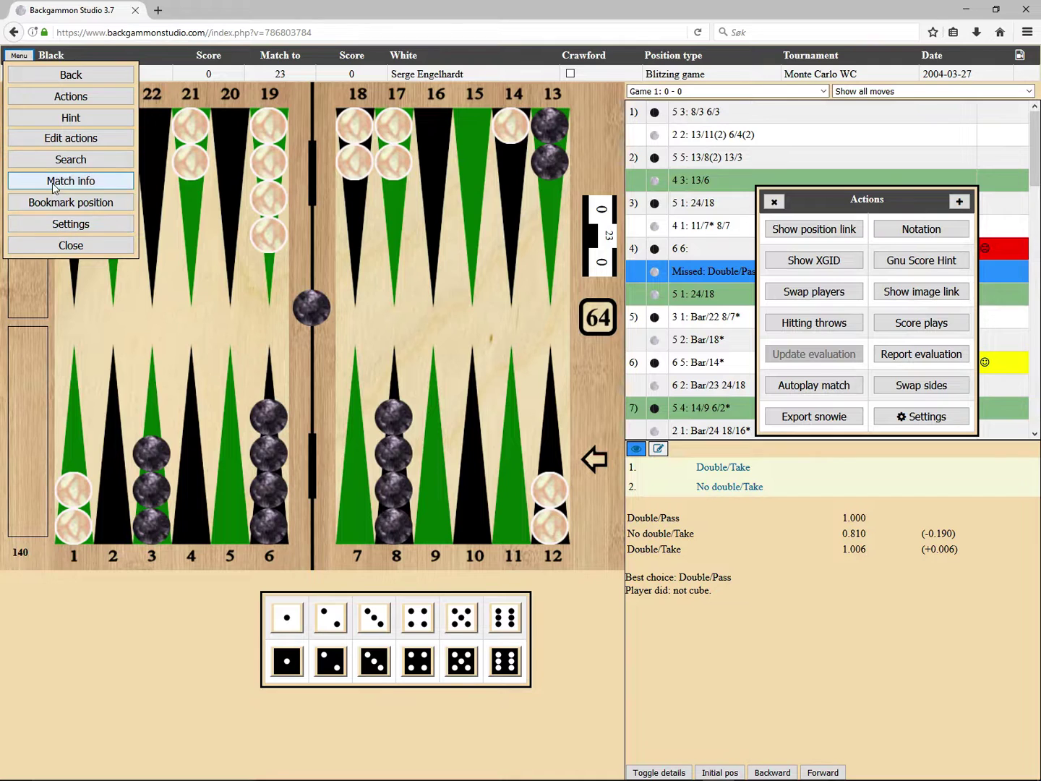
click(55, 182)
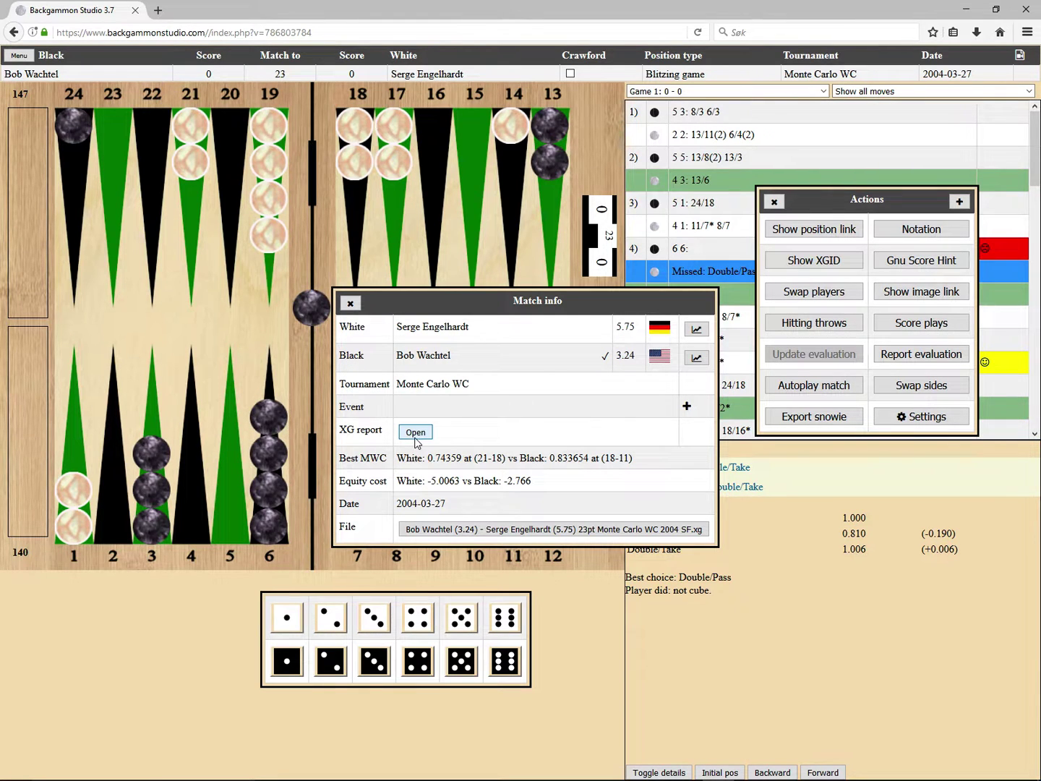
click(415, 432)
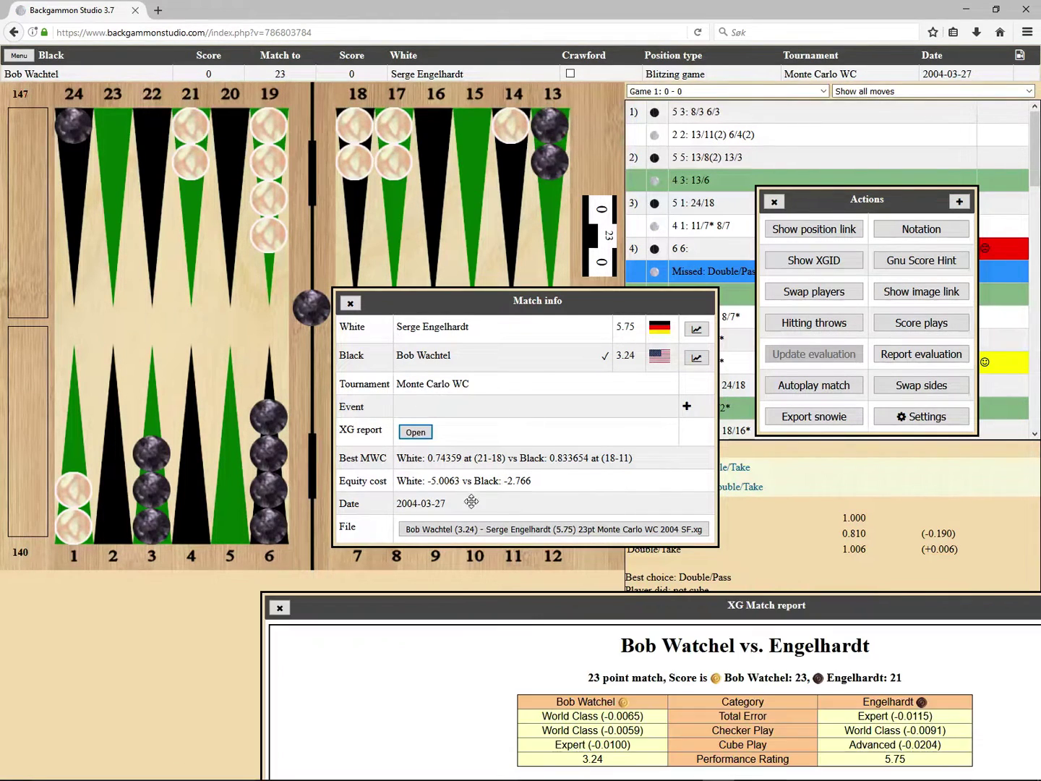
drag(507, 619, 264, 75)
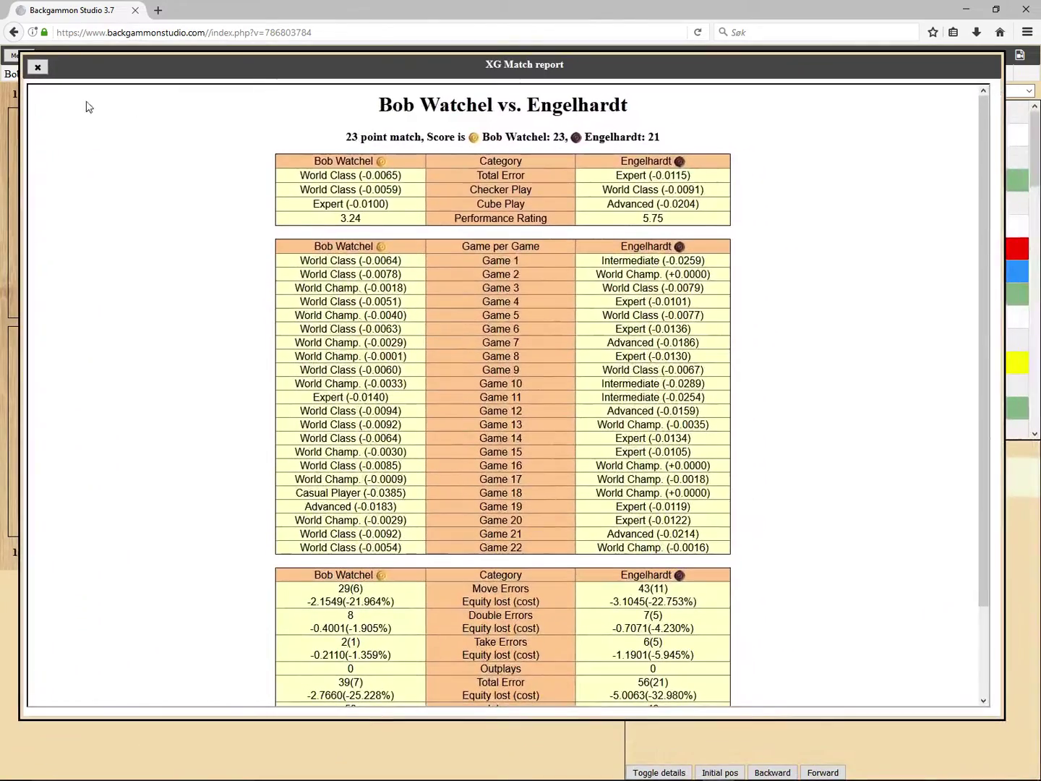
click(38, 69)
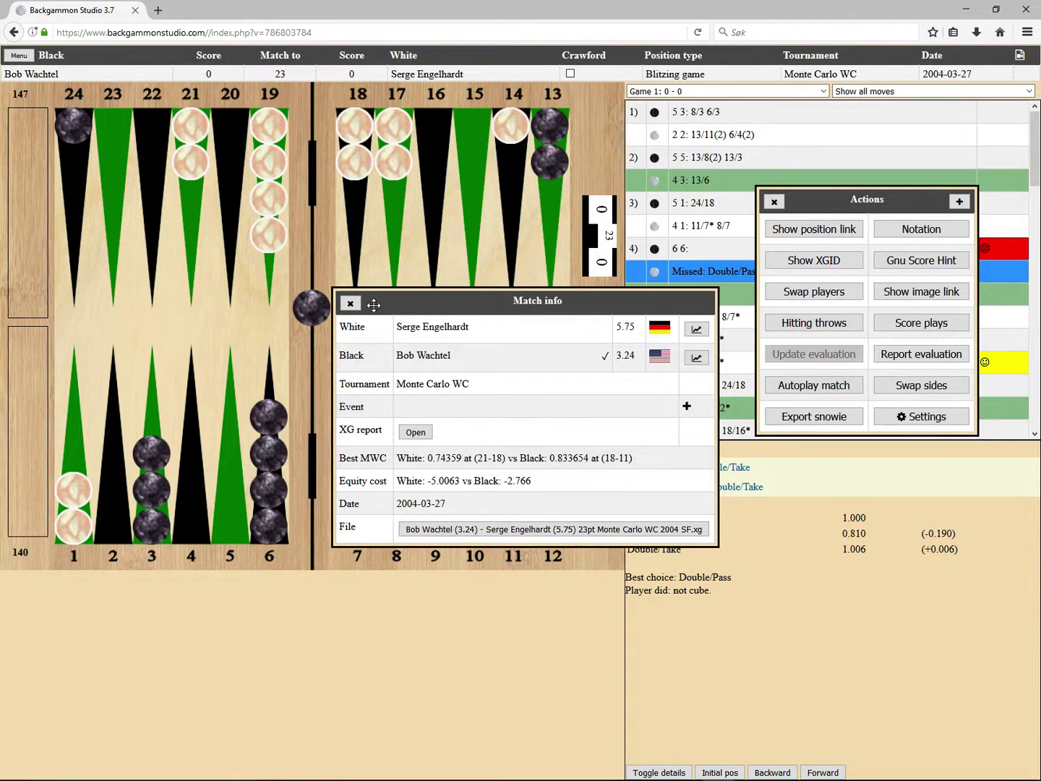
click(349, 303)
- Bookmark the current position into Root and save it with the note "Interesting position!"
click(19, 55)
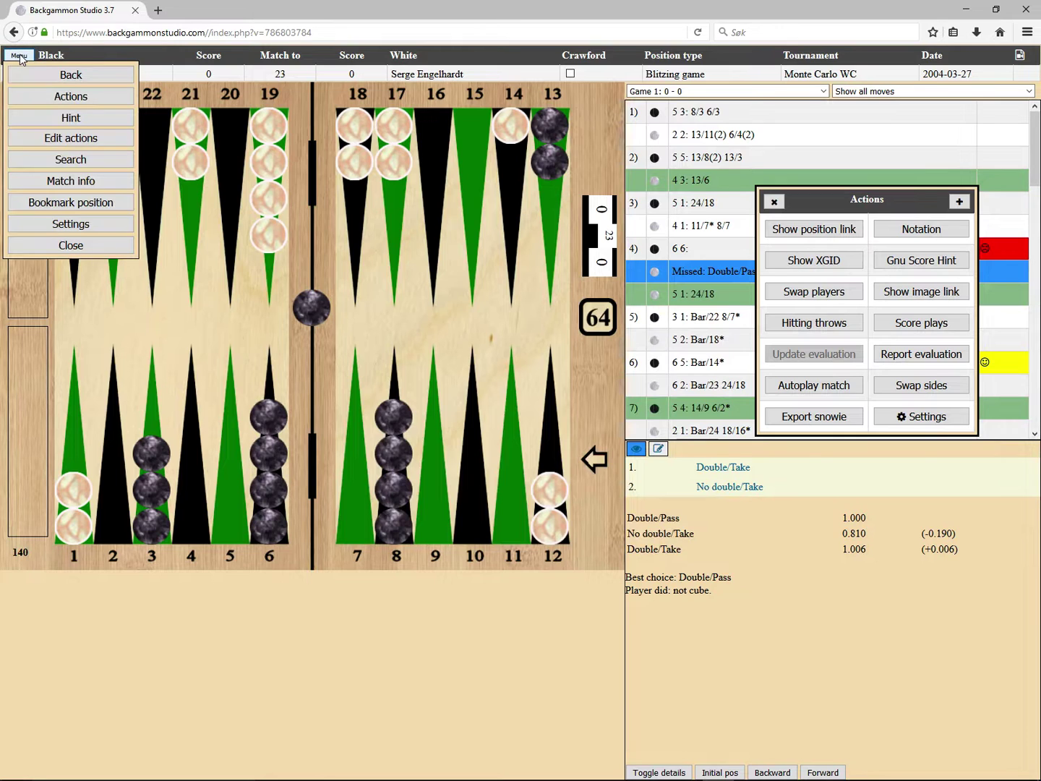
click(96, 204)
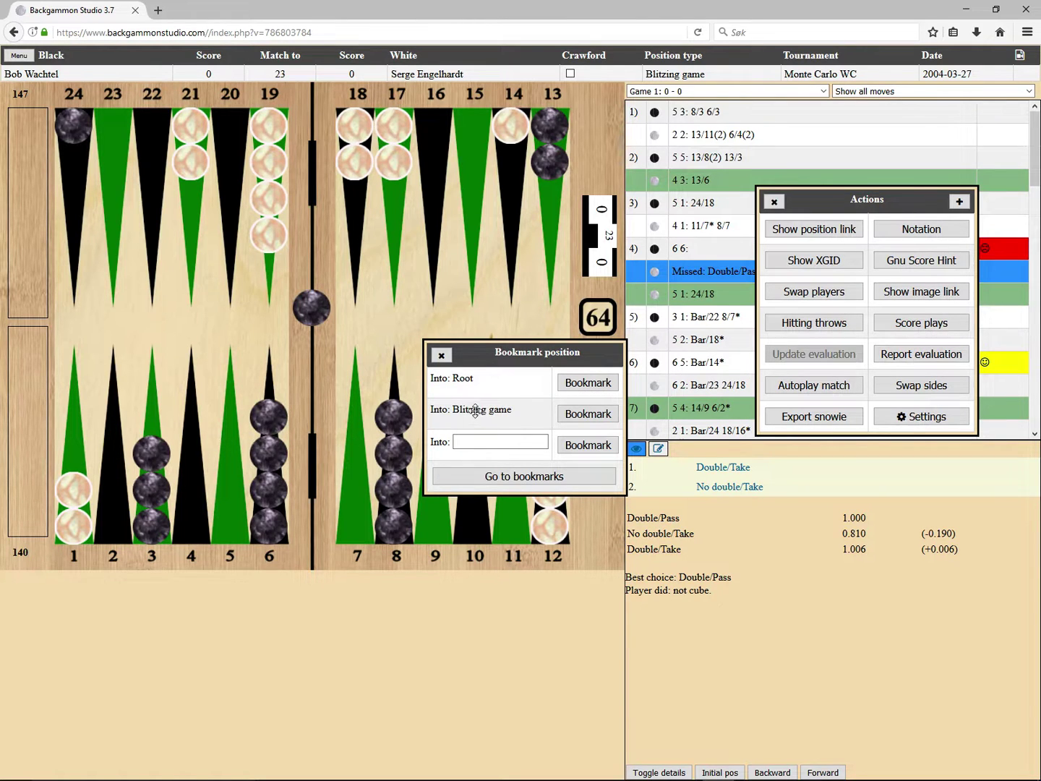
click(479, 440)
click(506, 438)
click(587, 389)
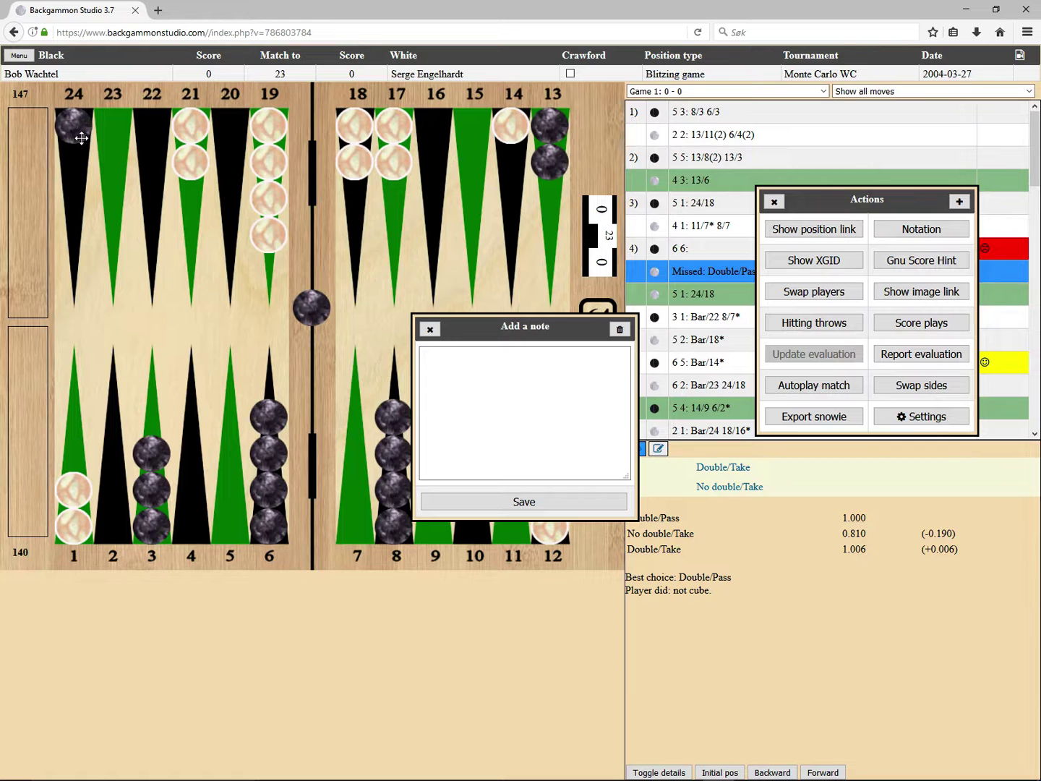
drag(525, 331, 600, 428)
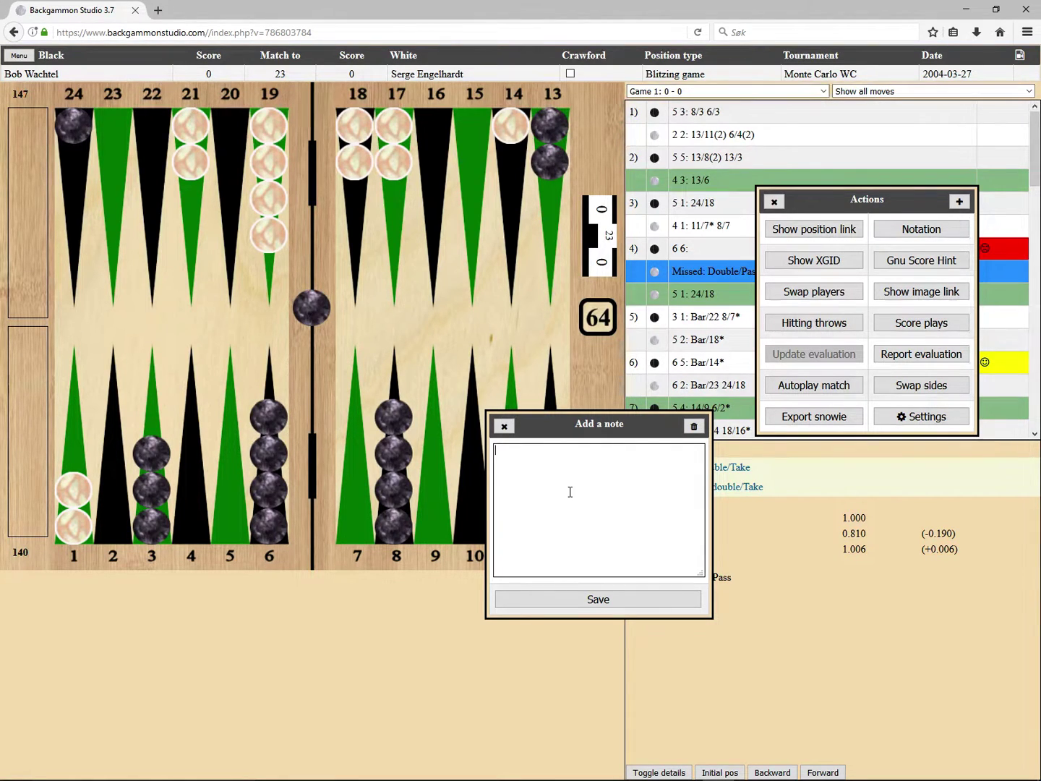
text(teresting position!)
click(588, 598)
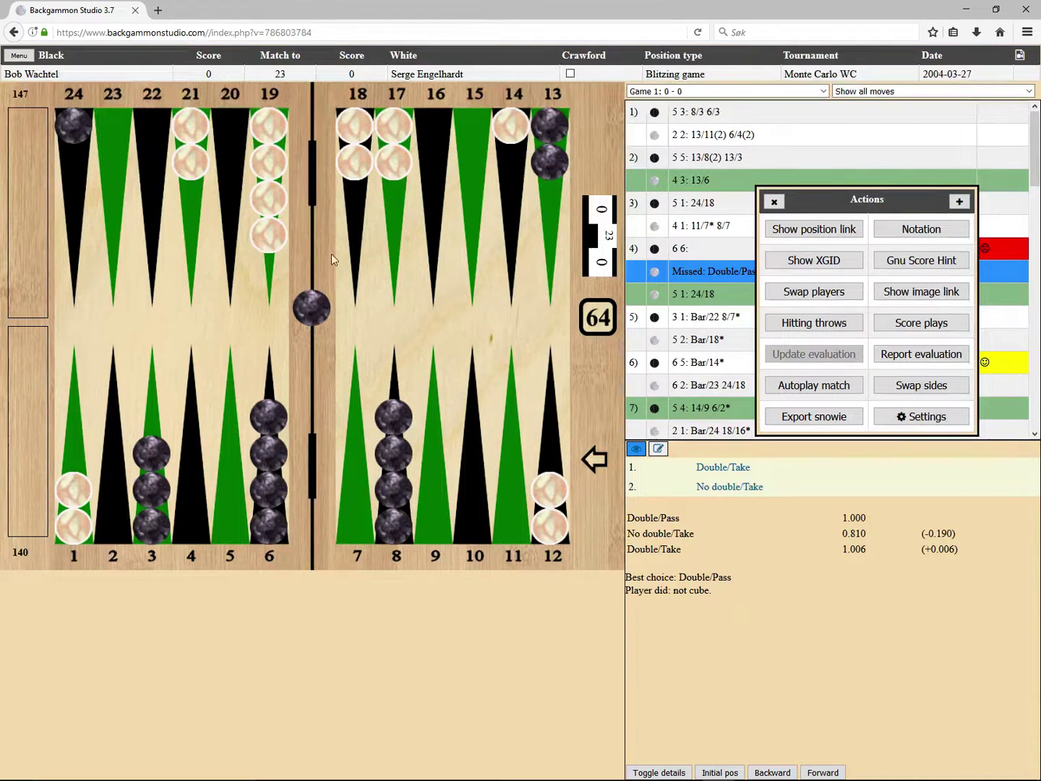
- Go to the bookmarks, read the note attached to the bookmarked position, and close it
click(19, 58)
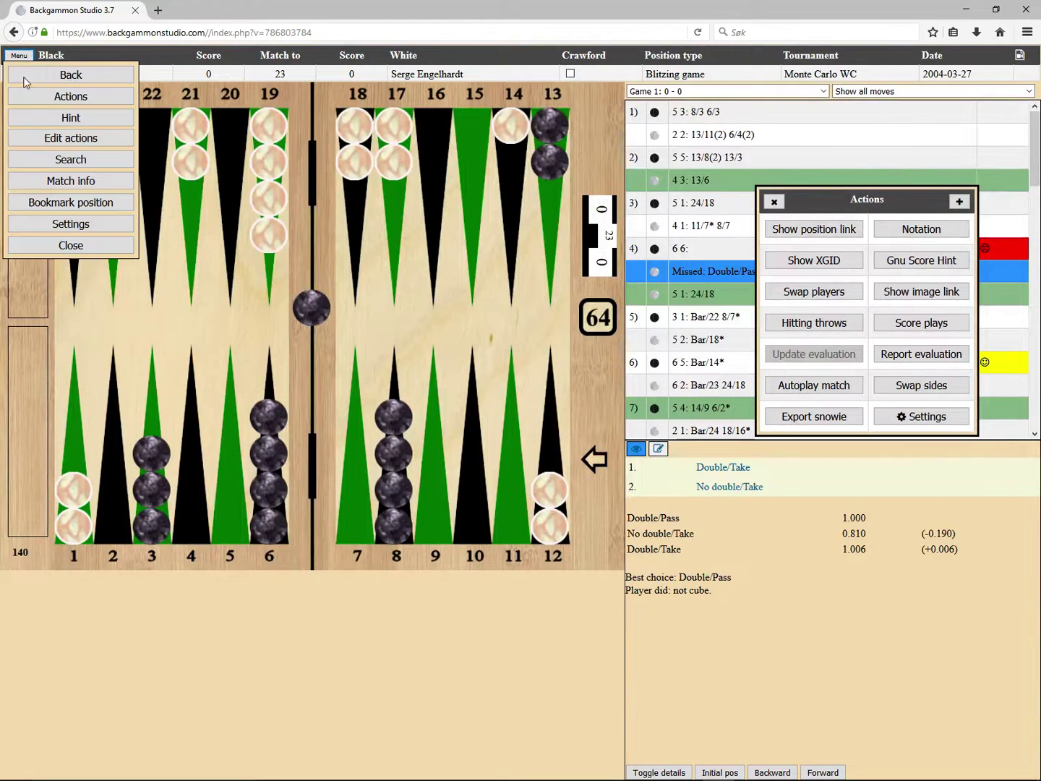
click(39, 205)
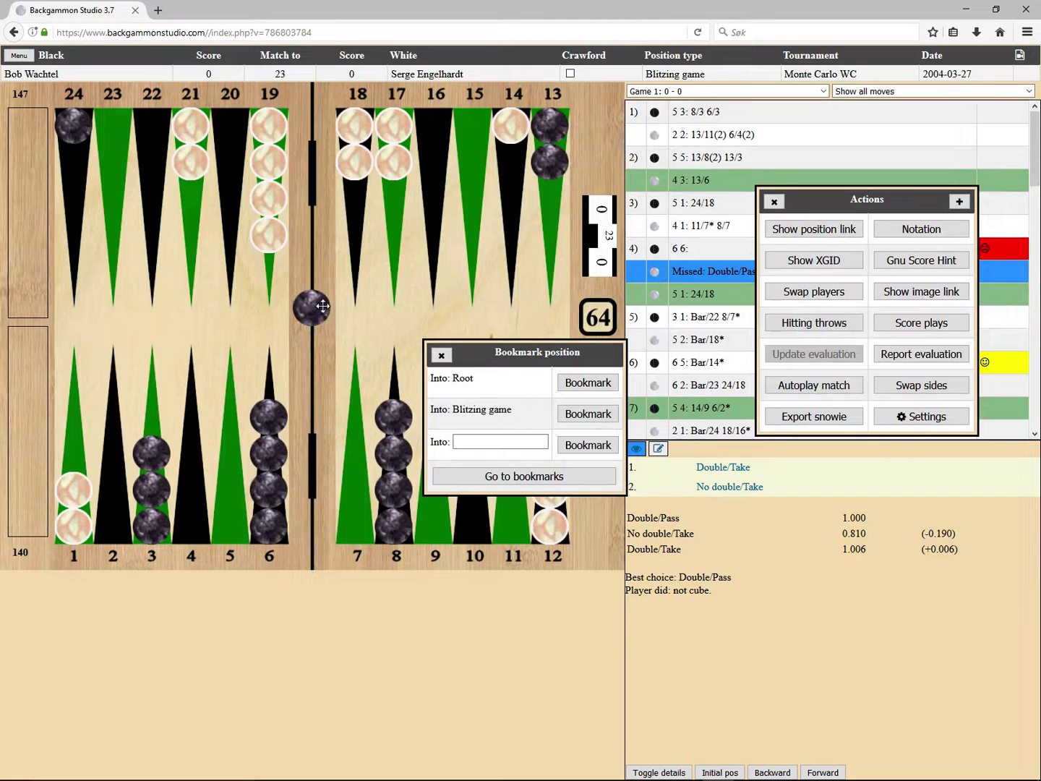
click(497, 483)
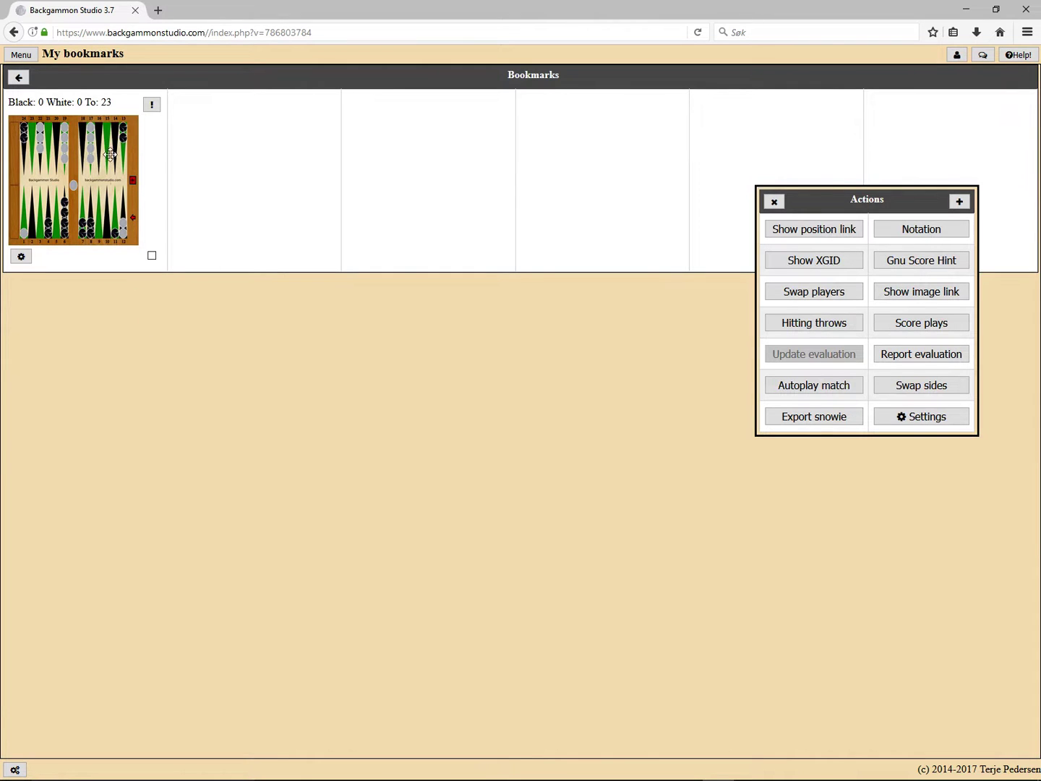
click(153, 105)
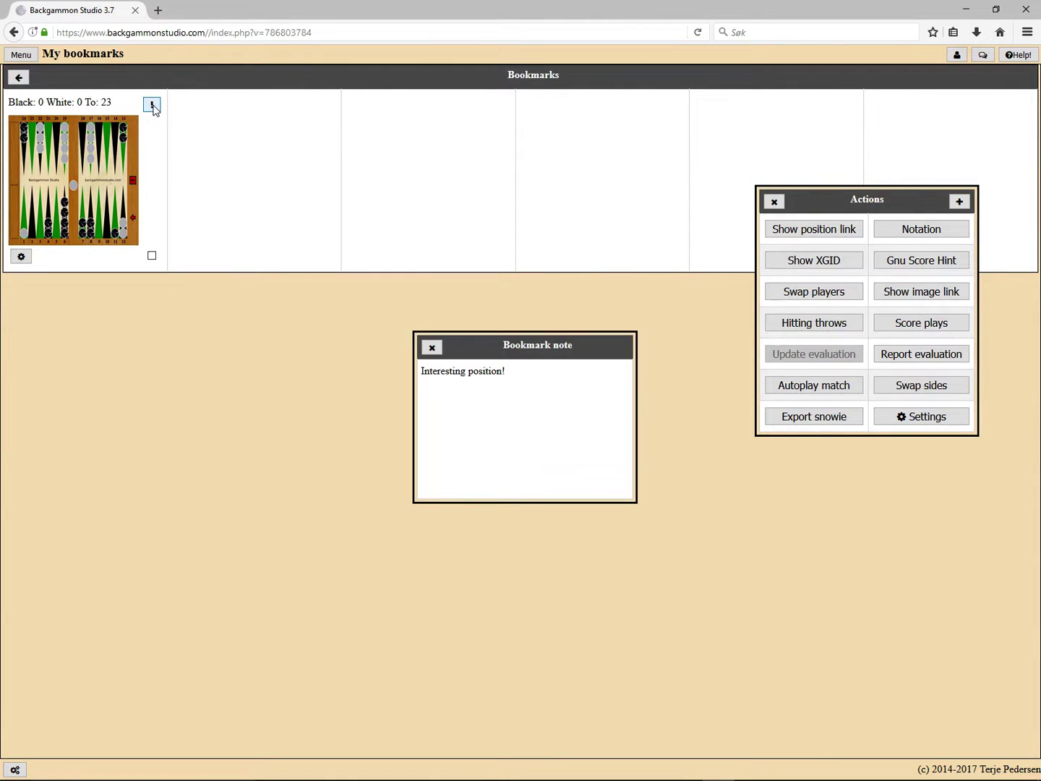
click(151, 105)
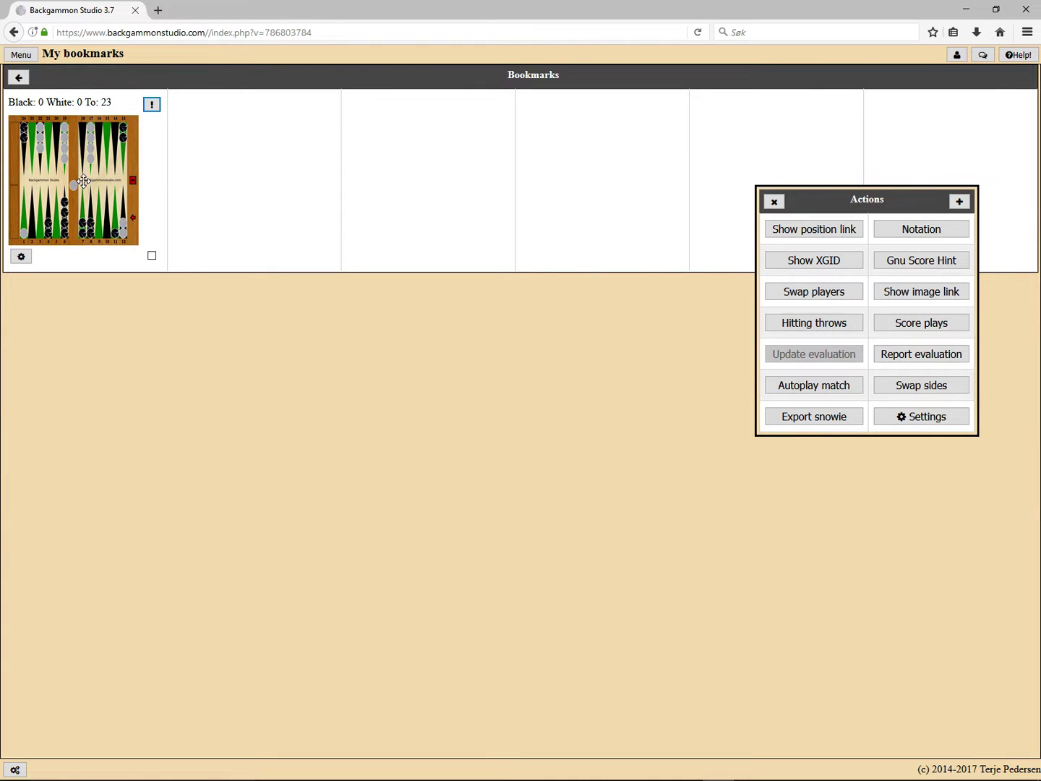
- Open the bookmarked position on the board and go from it to the match it belongs to
click(82, 181)
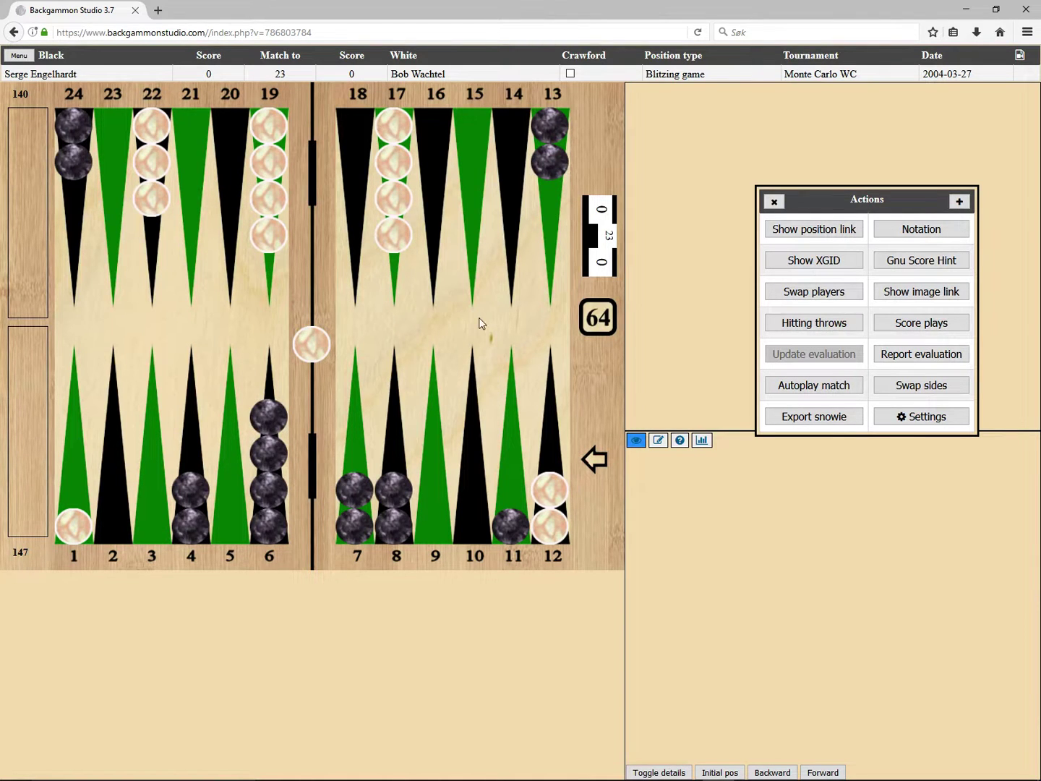
click(29, 57)
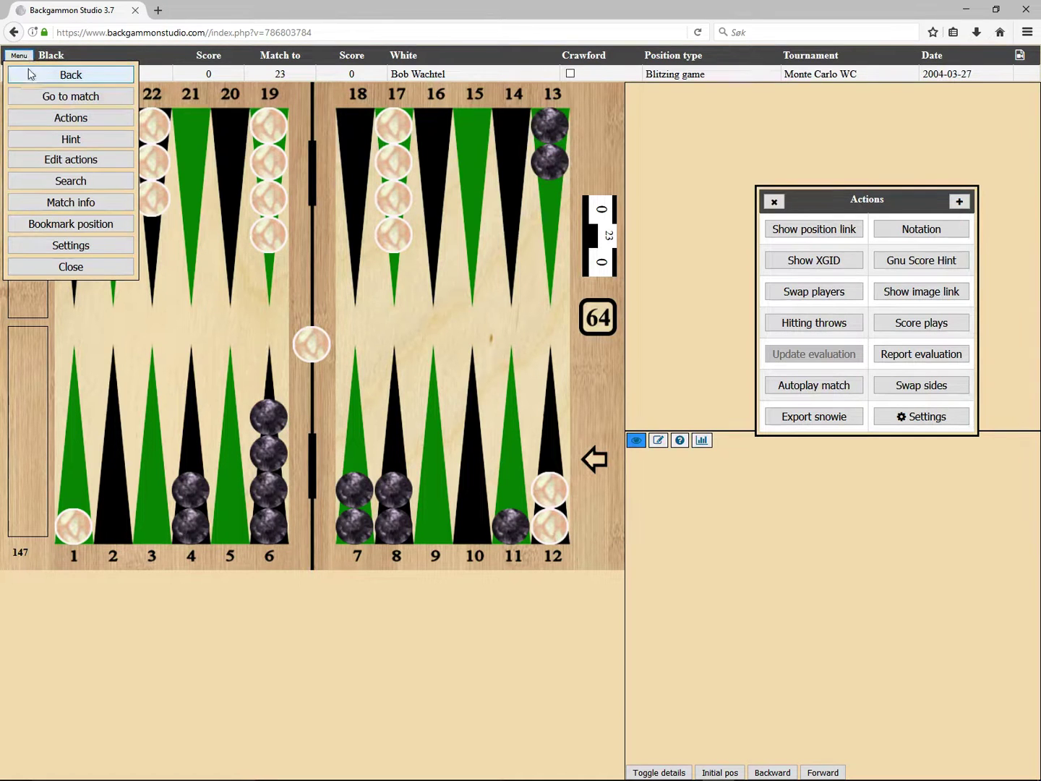
click(47, 97)
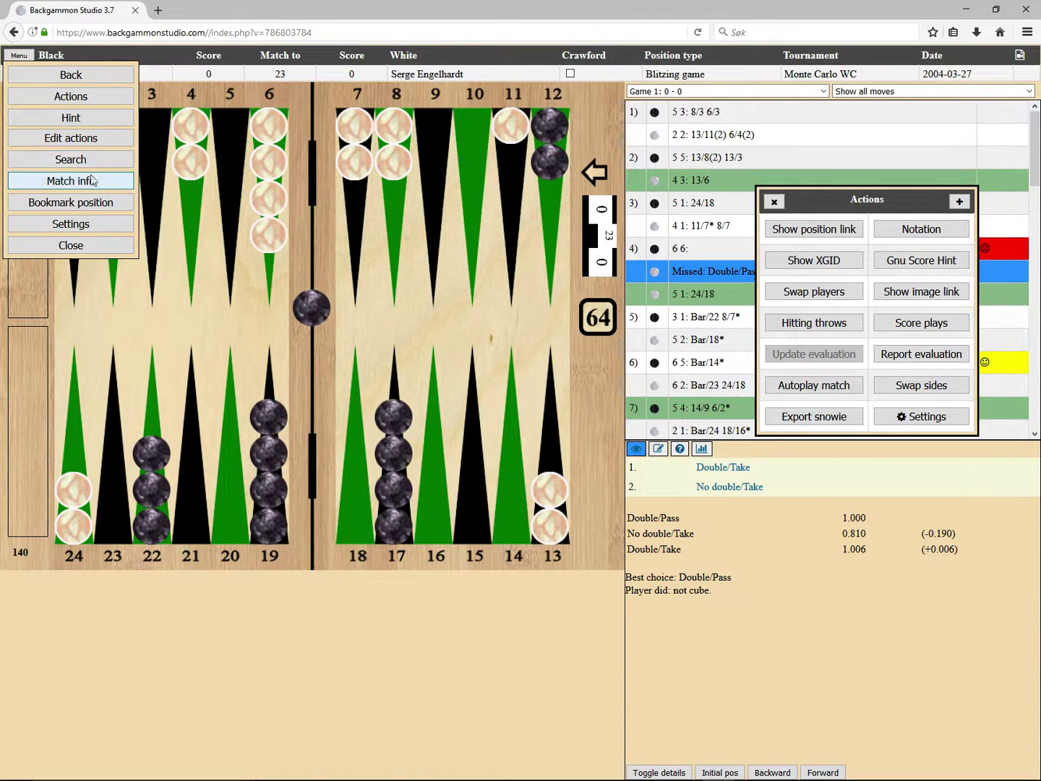
click(82, 248)
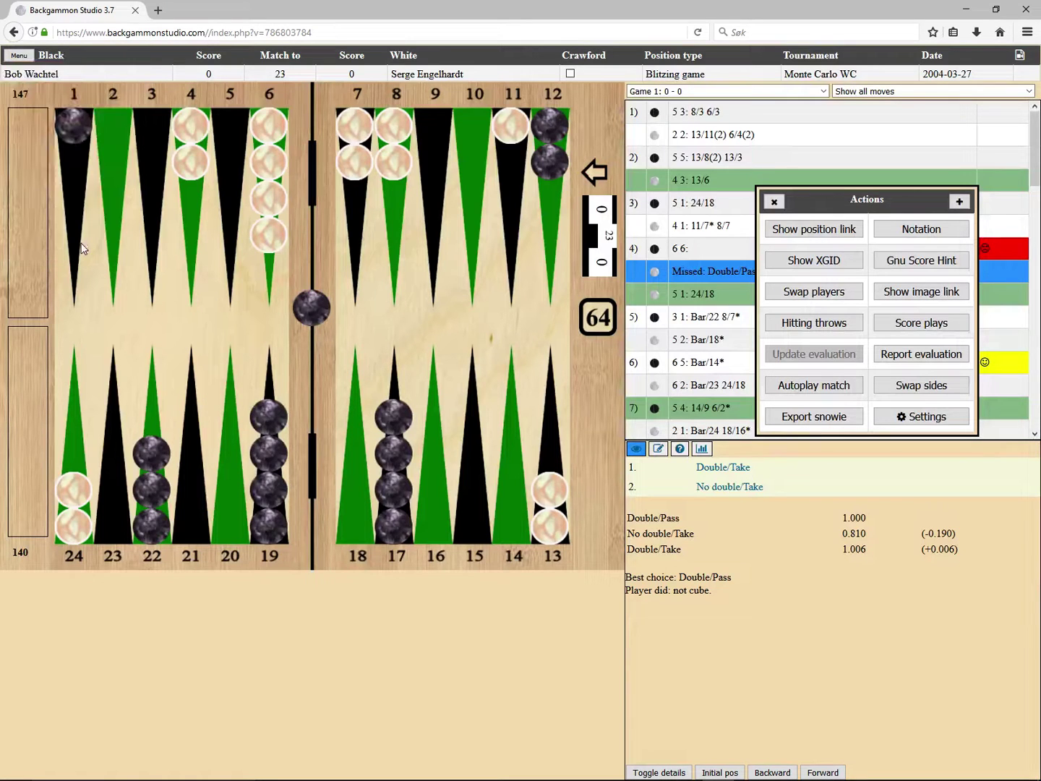